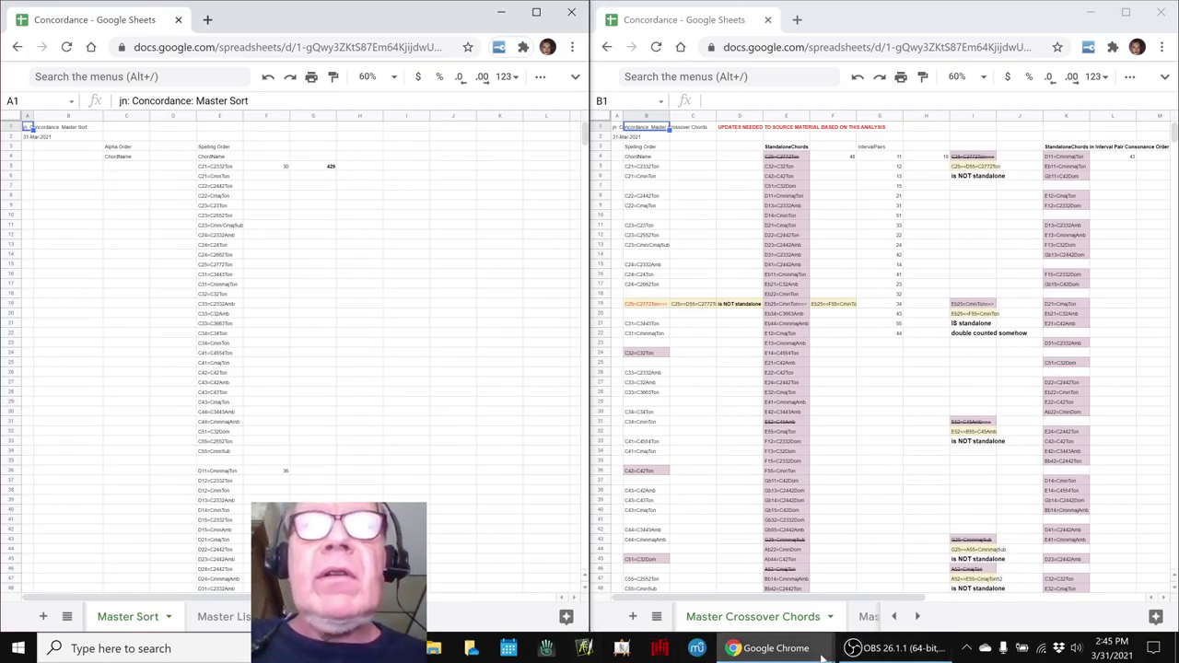
Step: Bring up the Pentatonic Parallel Scales Checklist spreadsheet for viewing next to the Concordance Master Sort sheet
mouse_move(823, 656)
click(903, 620)
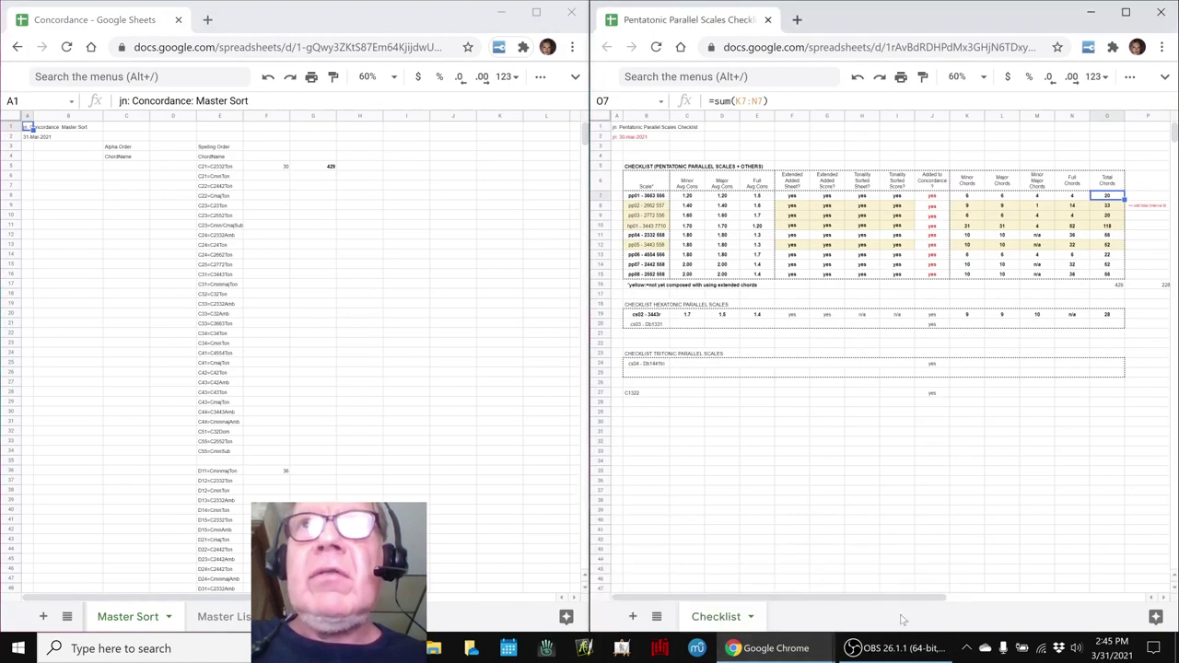
key(alt+Tab)
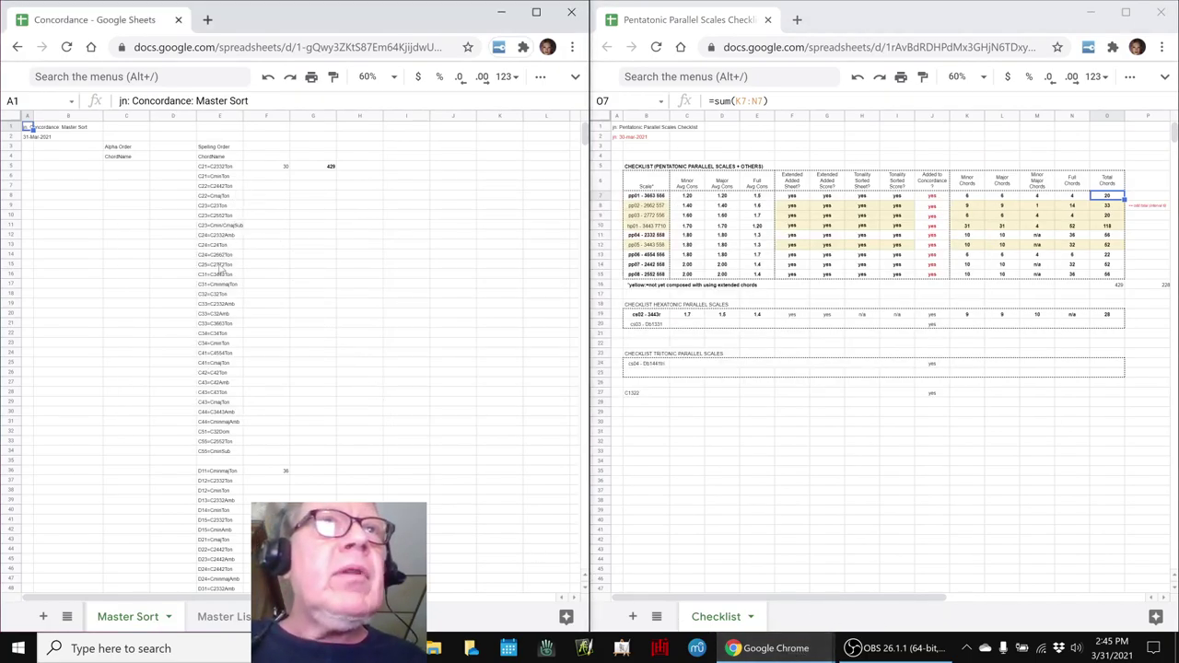
Step: Look through the spelling order chord list in the Master Sort sheet and return to its first chord, C21=C2332Ton
scroll(219, 277, down, 5)
scroll(219, 279, down, 20)
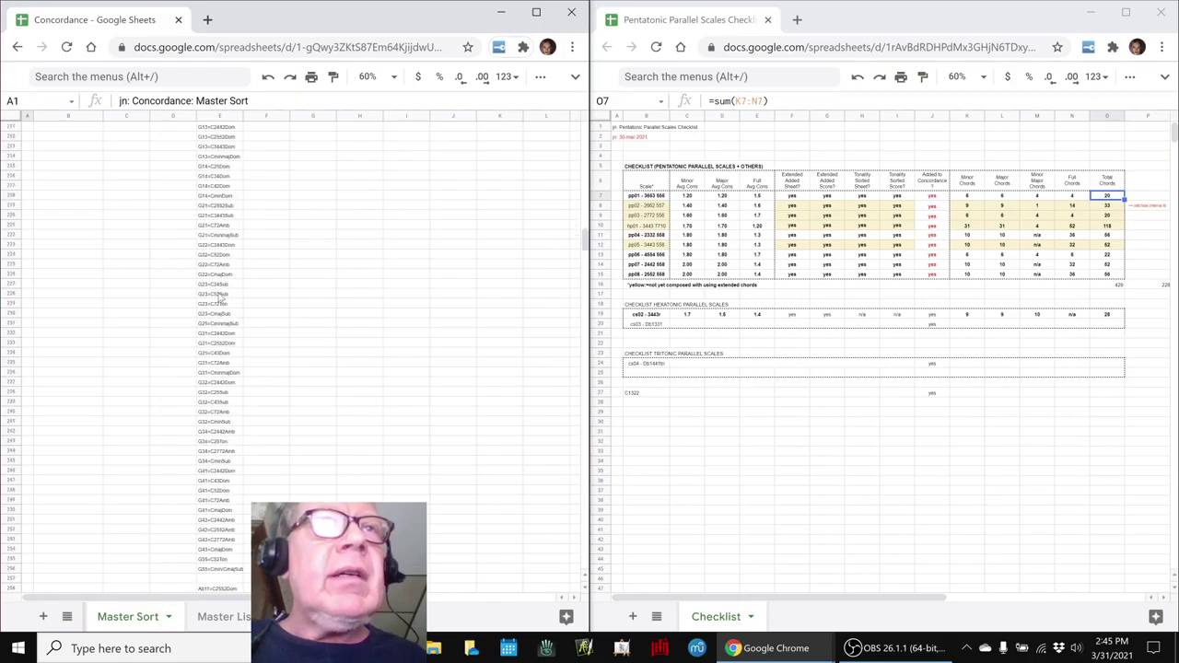
scroll(219, 298, up, 20)
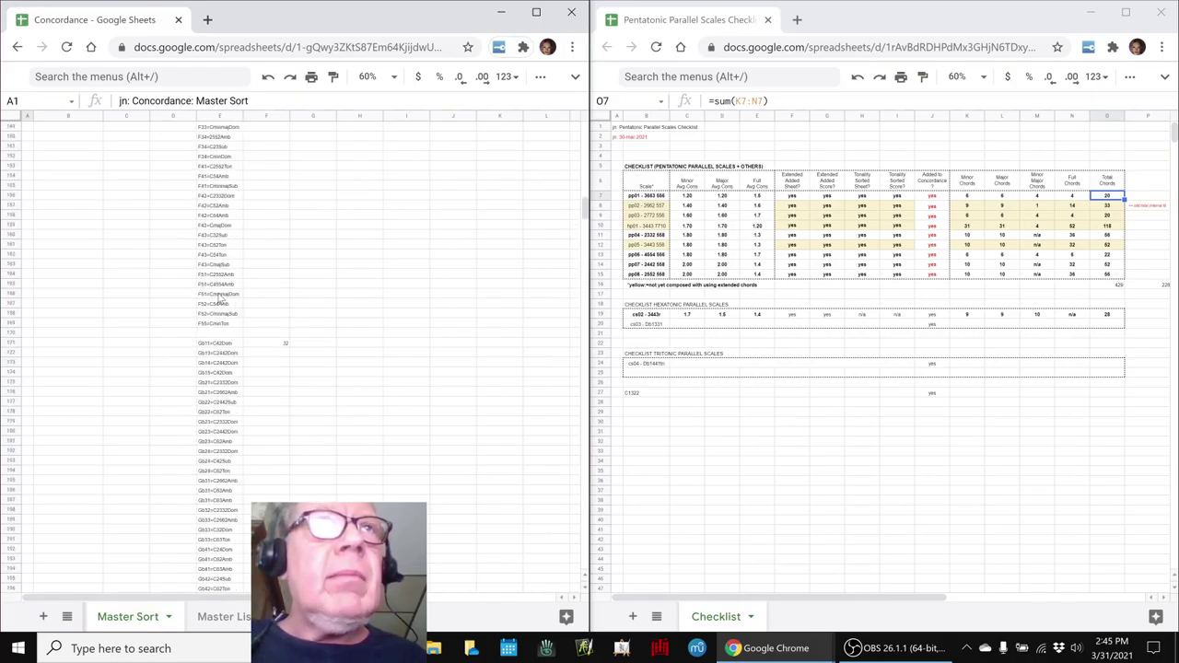
scroll(219, 298, up, 15)
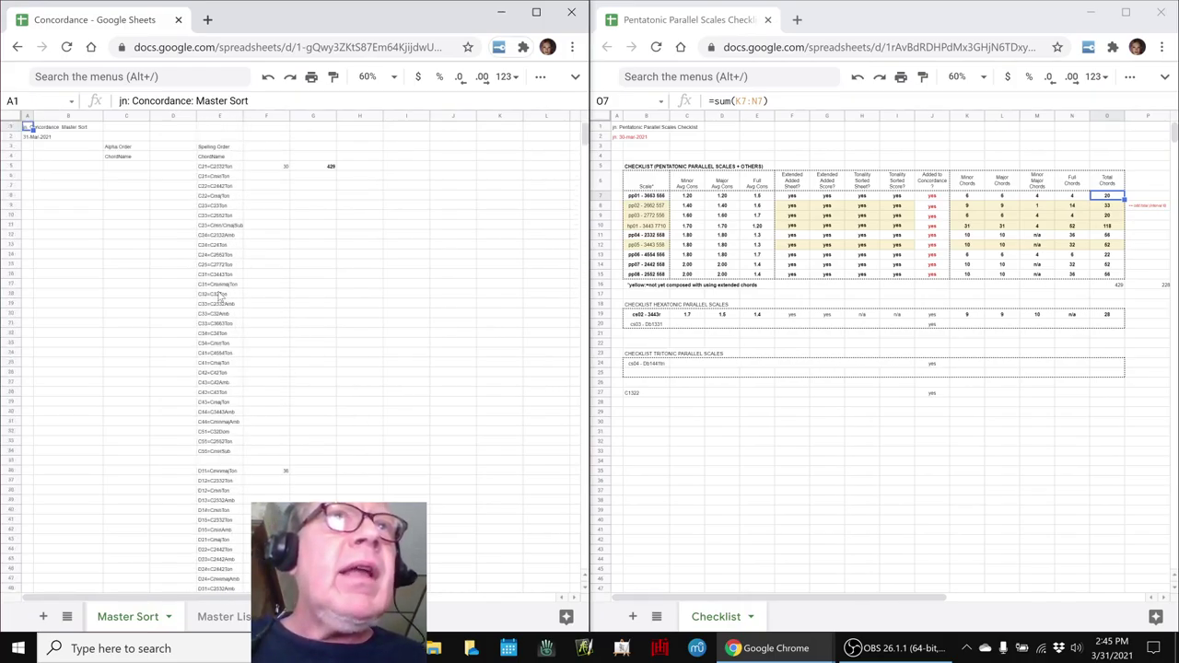
click(210, 167)
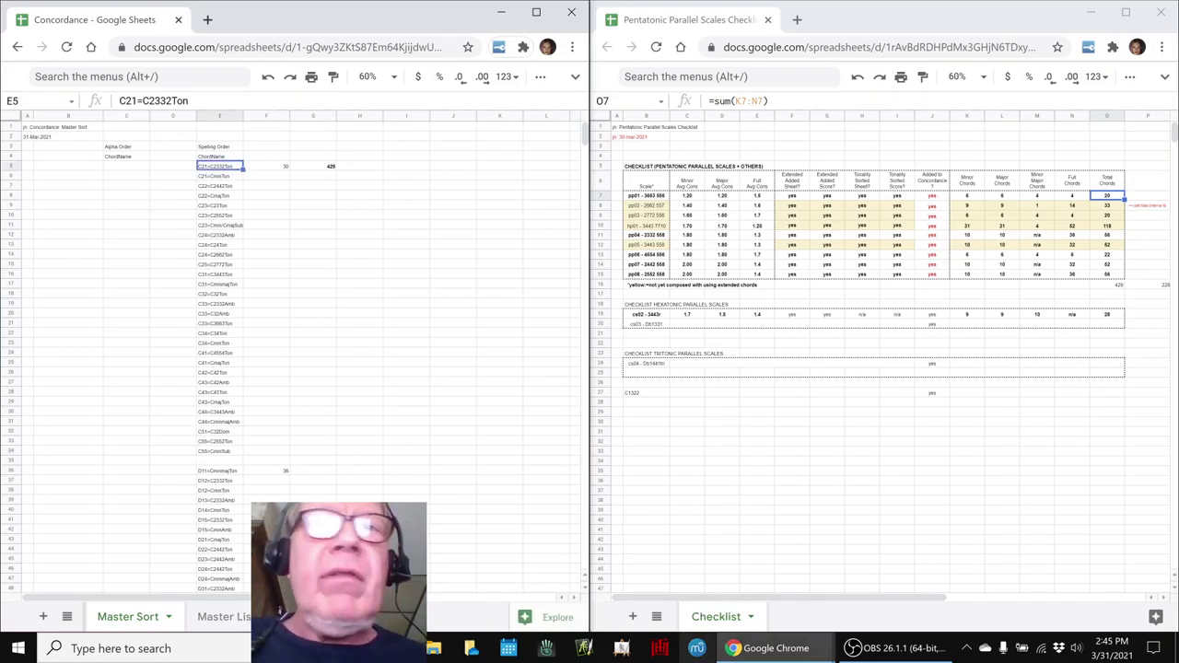
Step: Show the Master Crossover Chords sheet and go through the C21 to C24 chord groups in the spelling order column
mouse_move(752, 651)
click(753, 614)
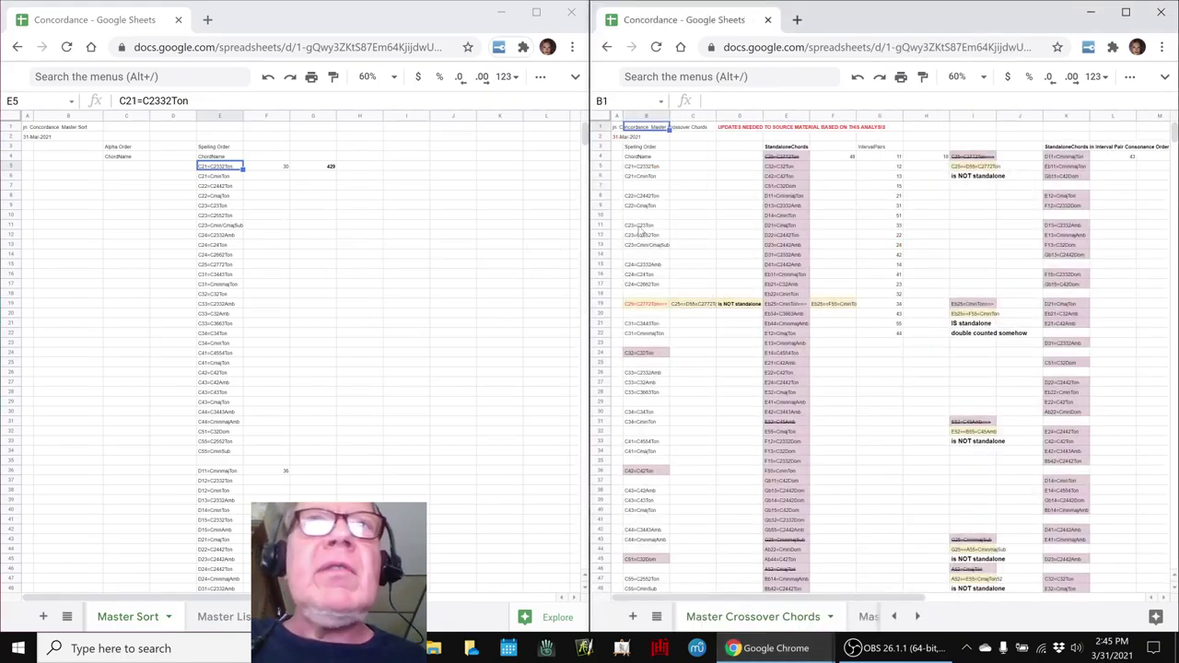
click(640, 158)
click(643, 179)
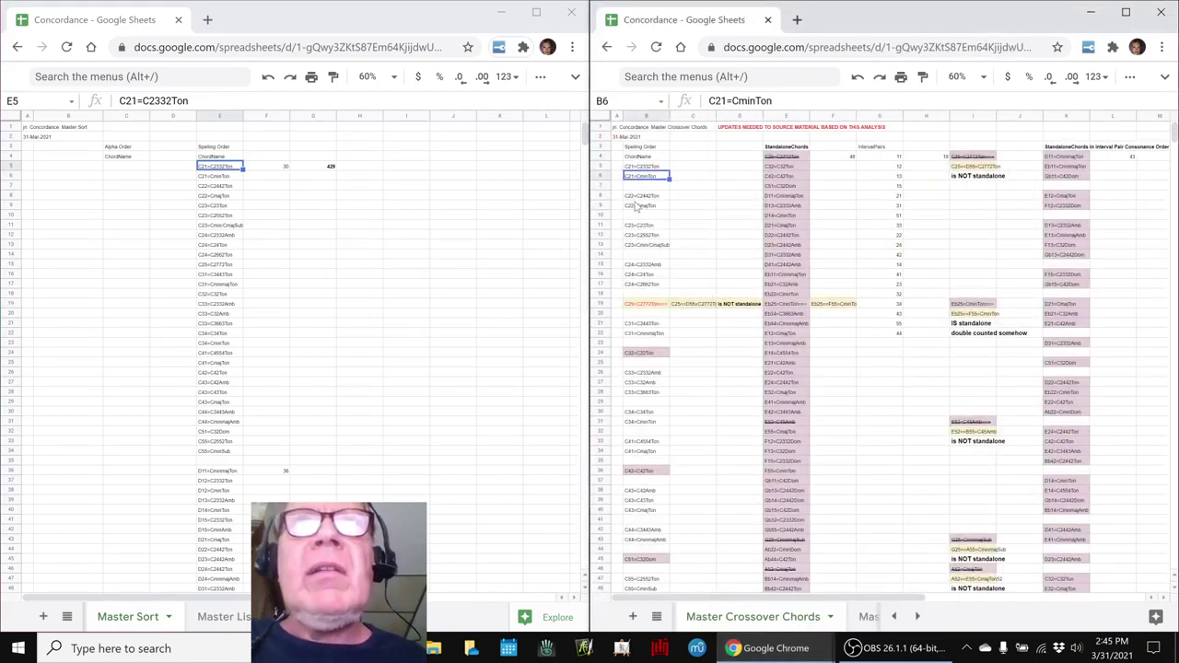
click(640, 205)
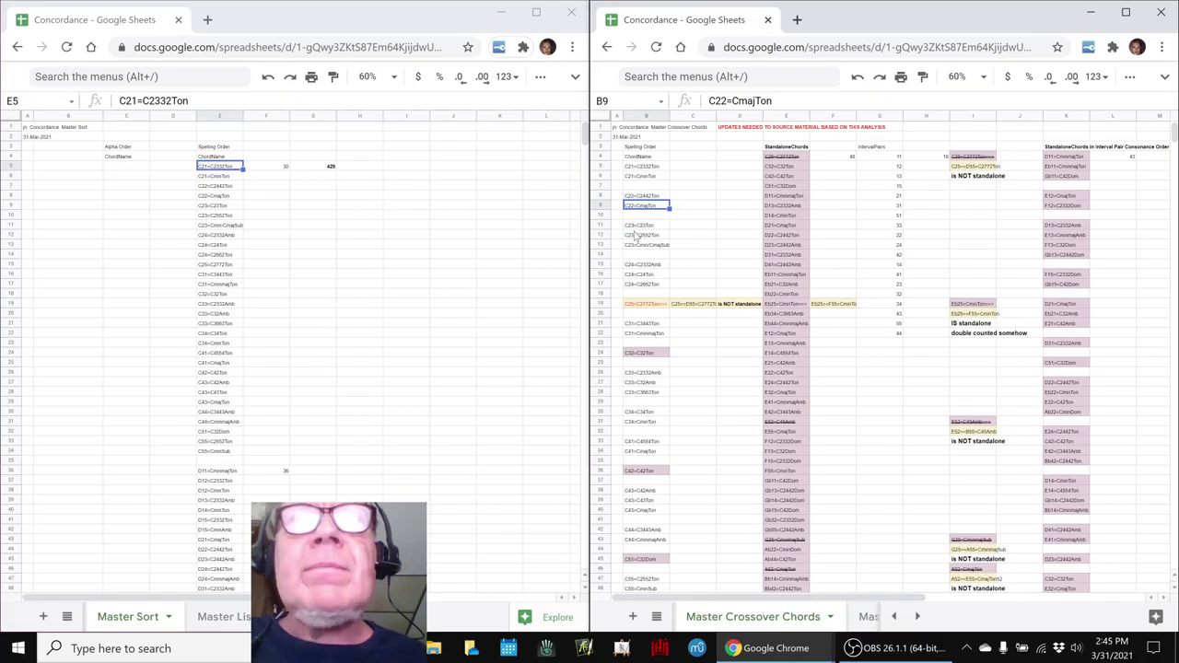
click(635, 226)
click(637, 245)
click(640, 265)
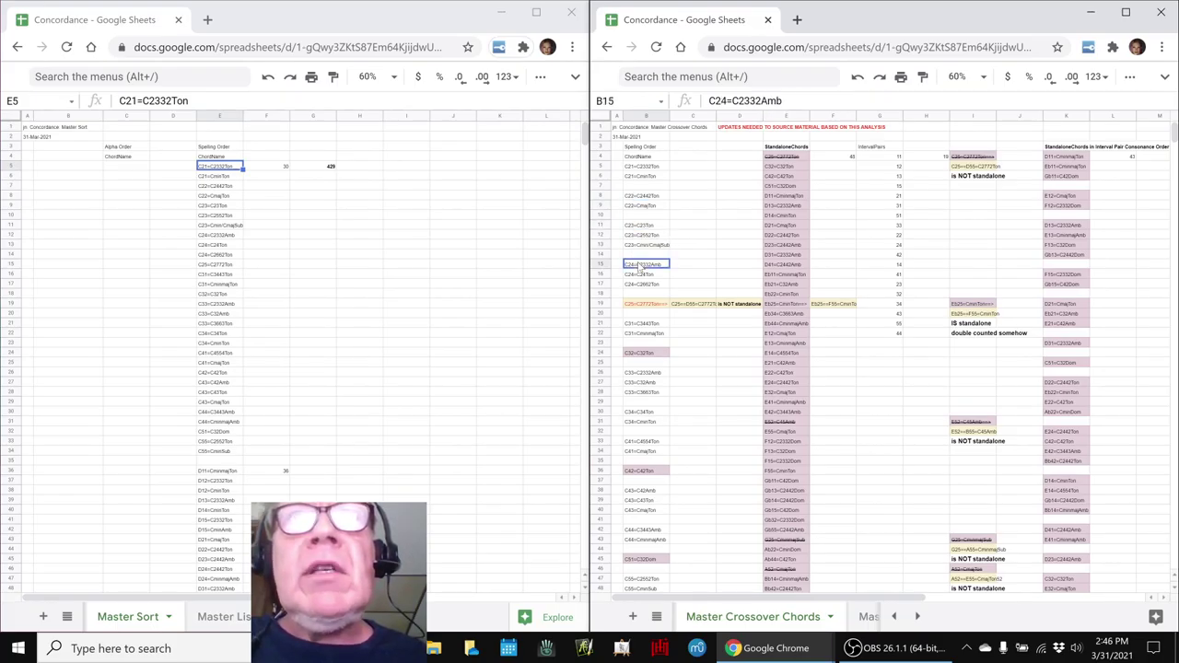
click(642, 284)
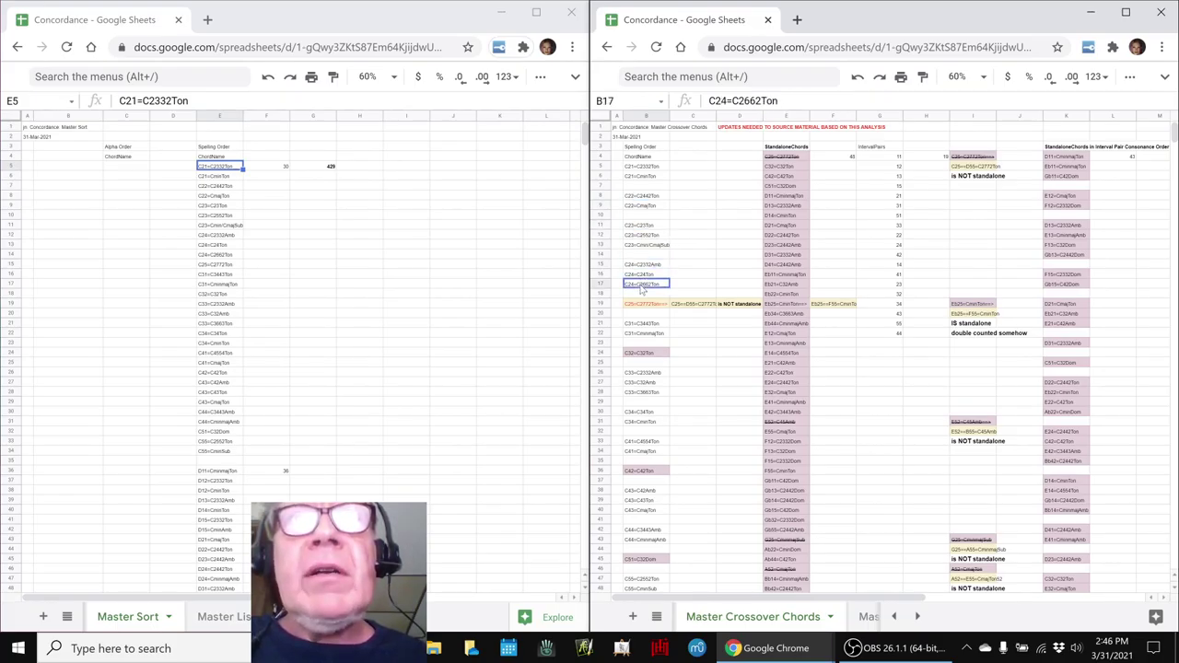
Step: Revisit the C21 to C24 crossover groups and inspect the highlighted standalone chord C32=C32Ton
click(663, 175)
click(660, 197)
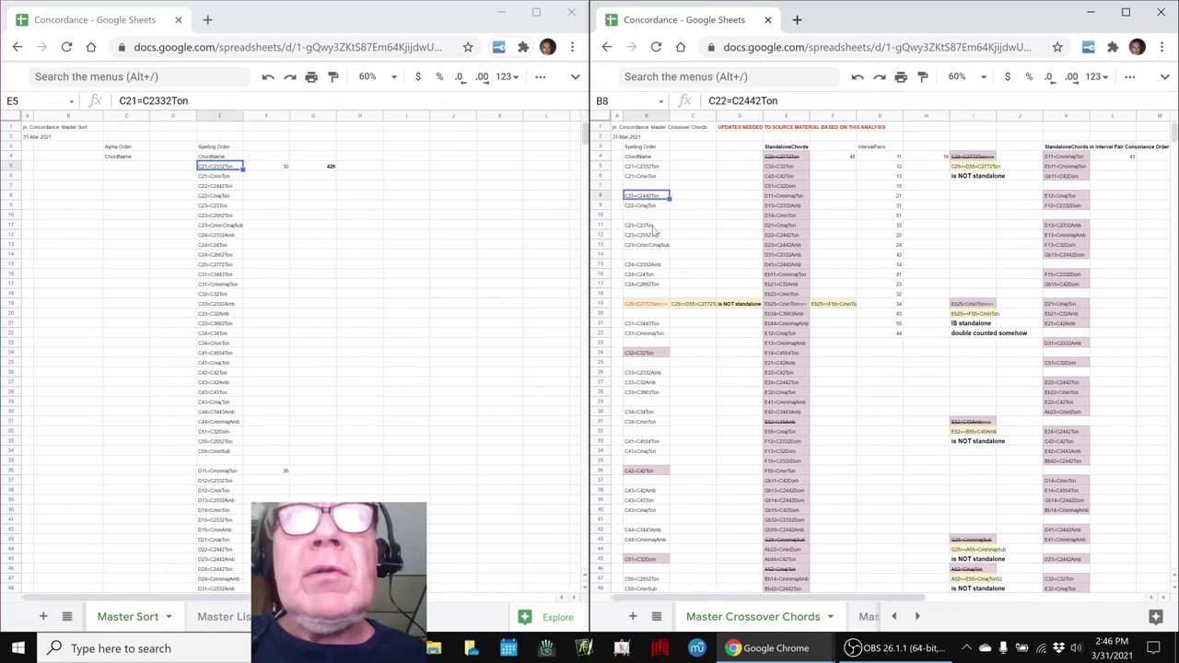
click(656, 228)
click(646, 266)
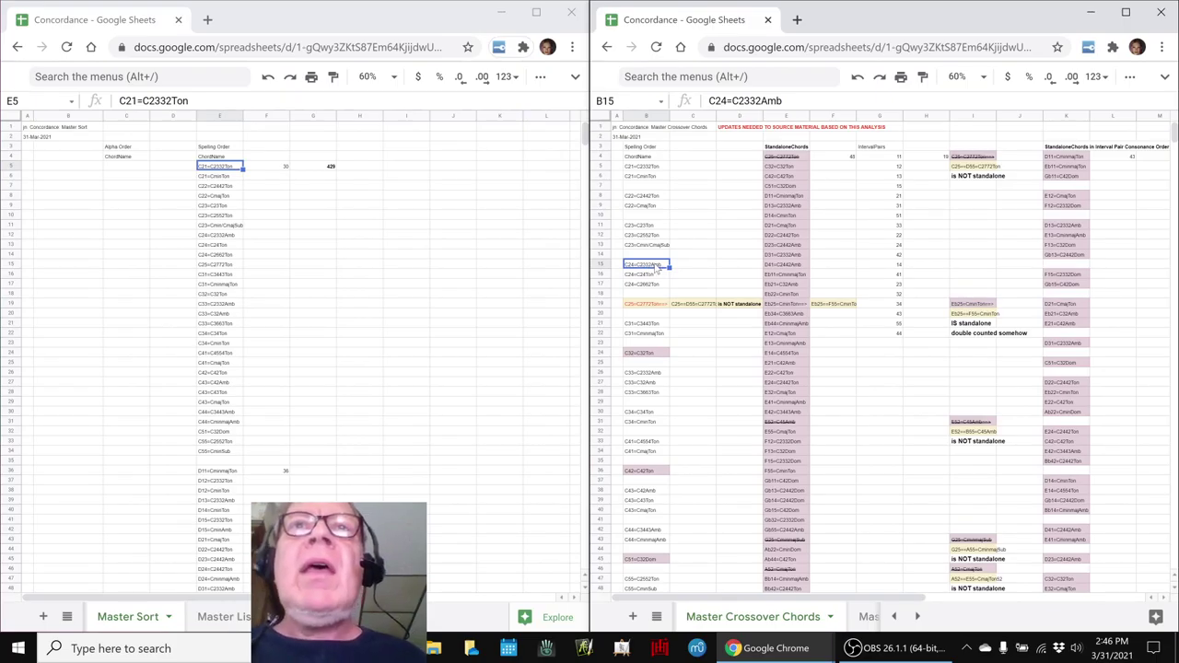
click(642, 356)
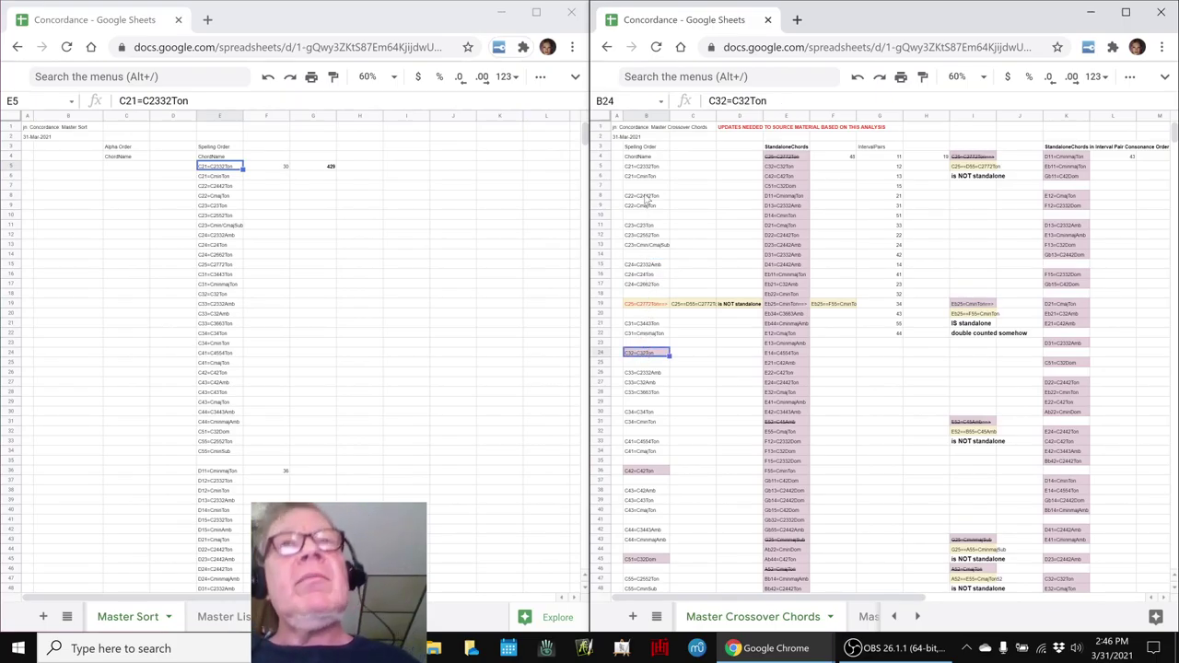
Step: Inspect the individual chords in the C21 and C23 groups of the spelling order column
click(646, 166)
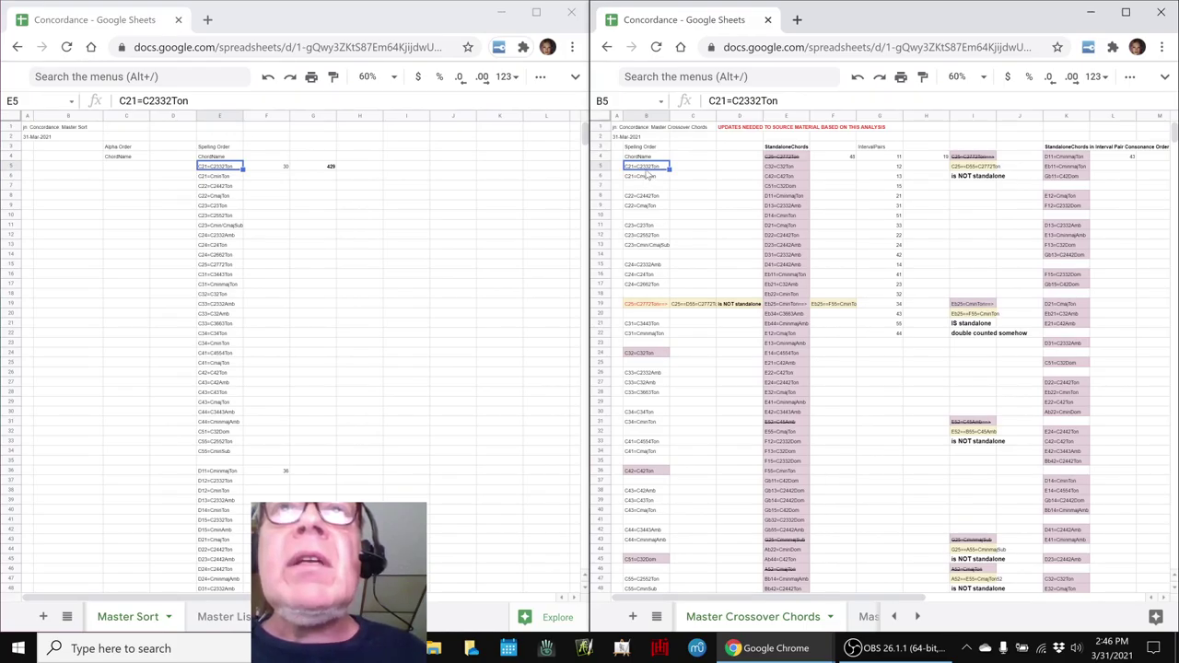
click(644, 181)
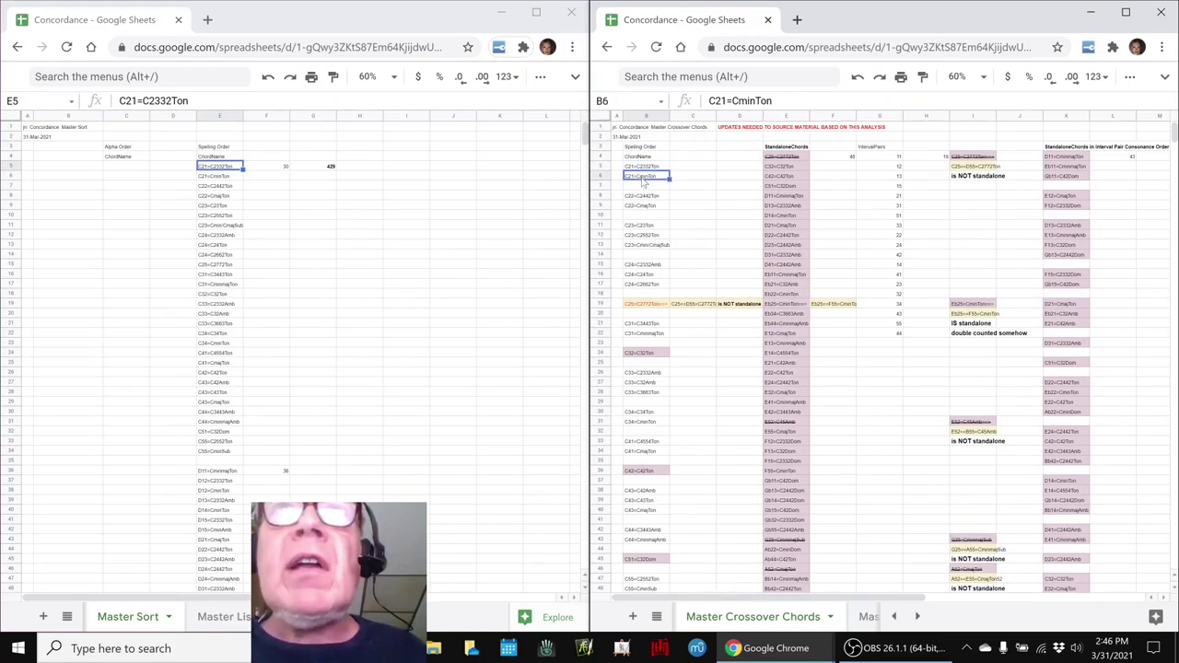
click(641, 227)
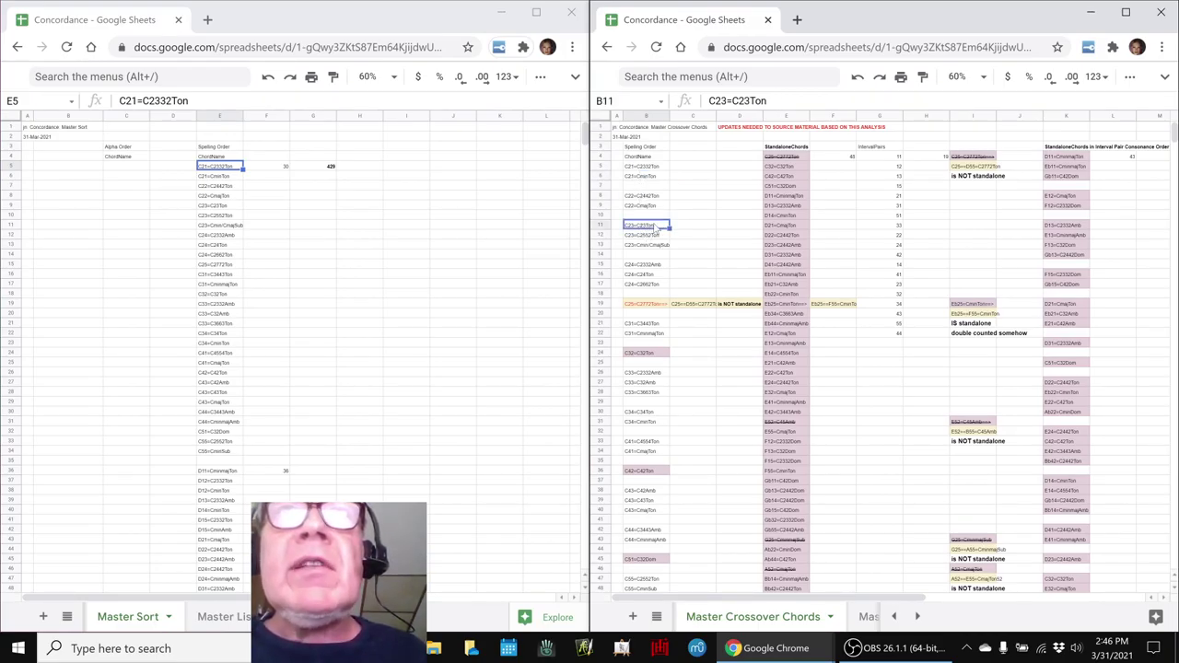
click(650, 239)
Step: Find the Eb51 crossover group in the spelling order column and select its chords in B146:B148
scroll(650, 241, down, 13)
click(645, 333)
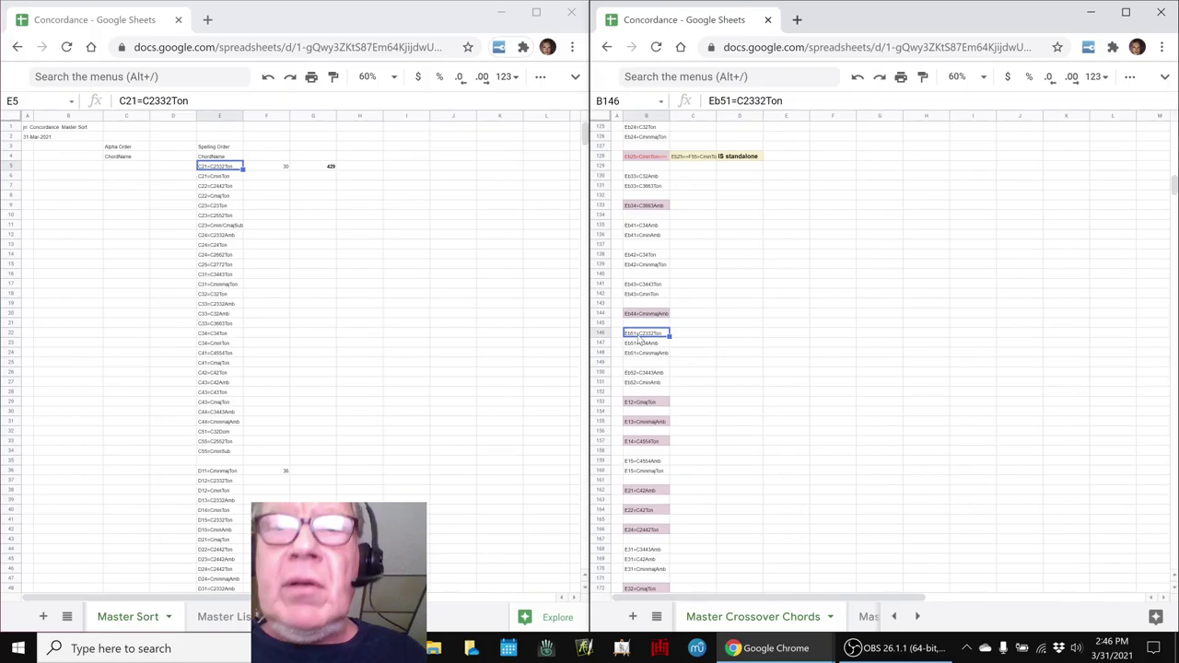
shift+click(640, 355)
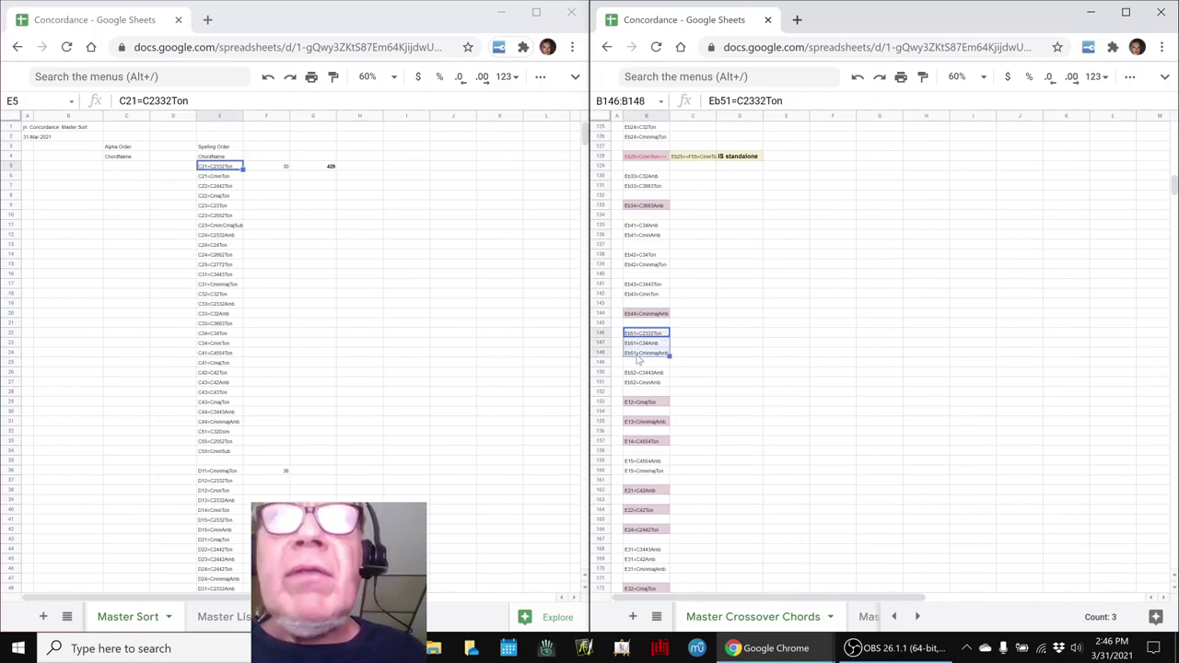
Step: Find the F42 crossover group, select its chords in B235:B238, and inspect its last chord
scroll(644, 359, down, 8)
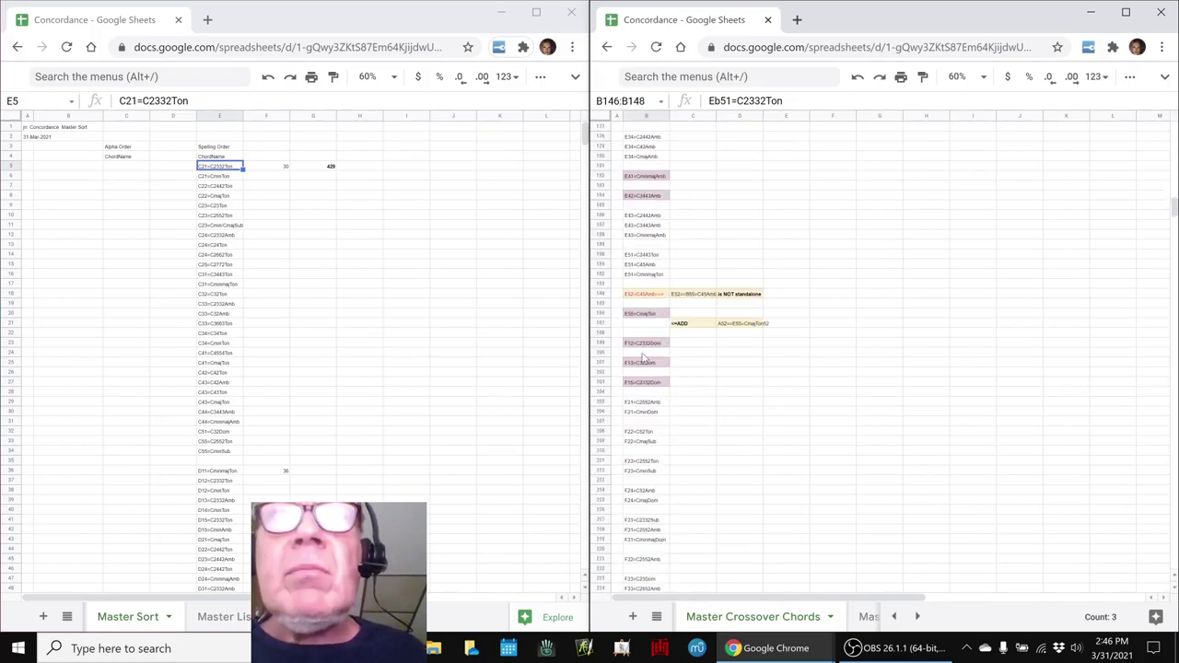
scroll(644, 359, down, 2)
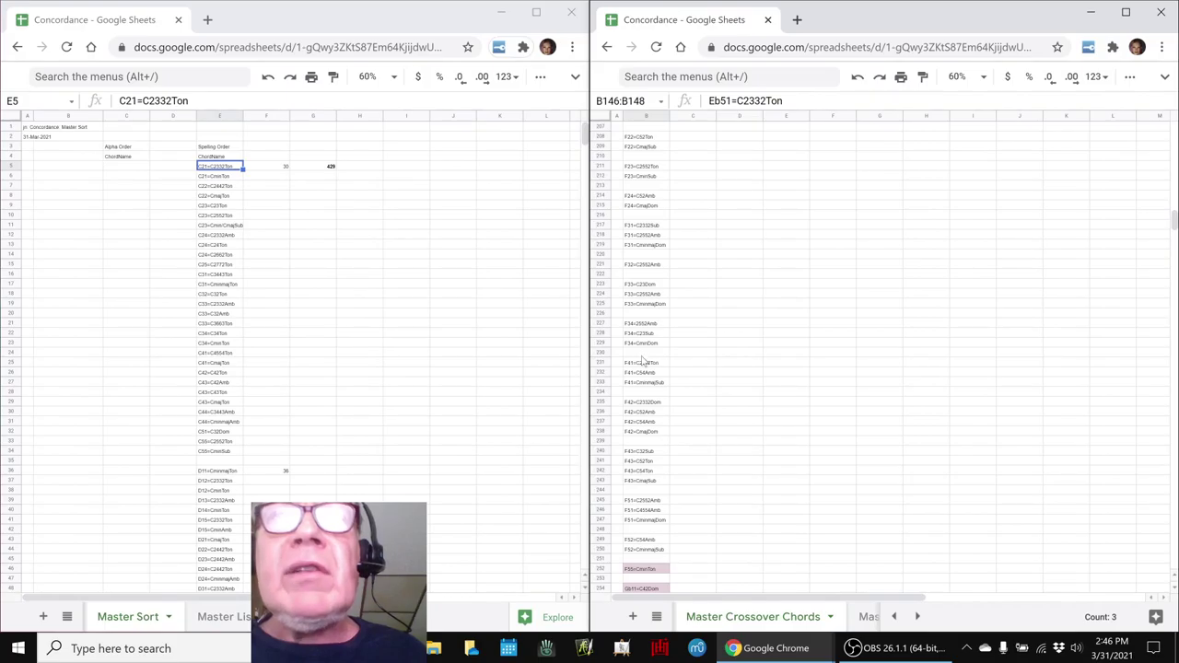
click(635, 403)
shift+click(632, 433)
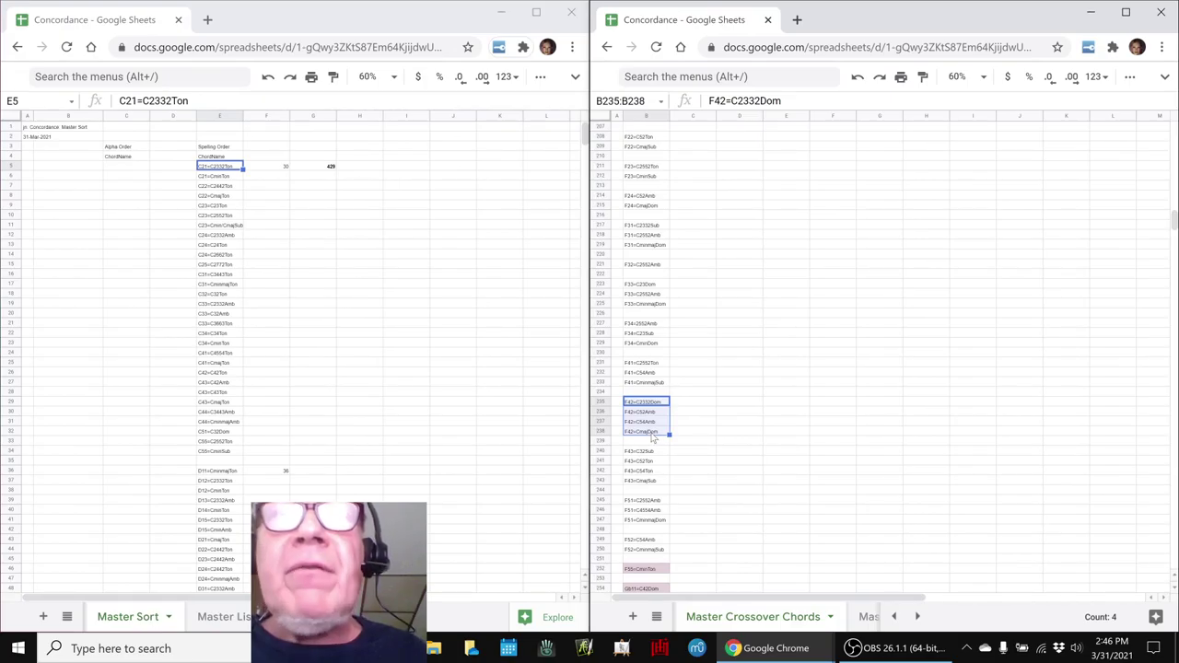
click(651, 432)
Step: Find the Ab12 crossover group, select its chords in B373:B377, and inspect its last chord
scroll(651, 435, down, 7)
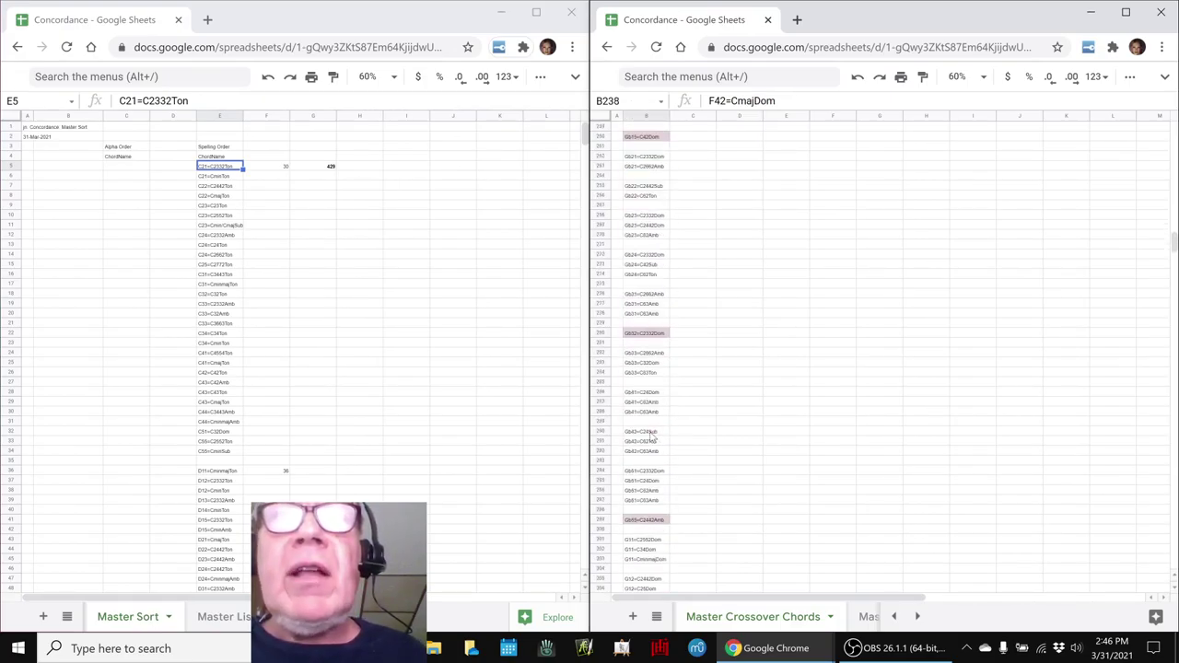
scroll(652, 435, down, 2)
scroll(652, 435, down, 4)
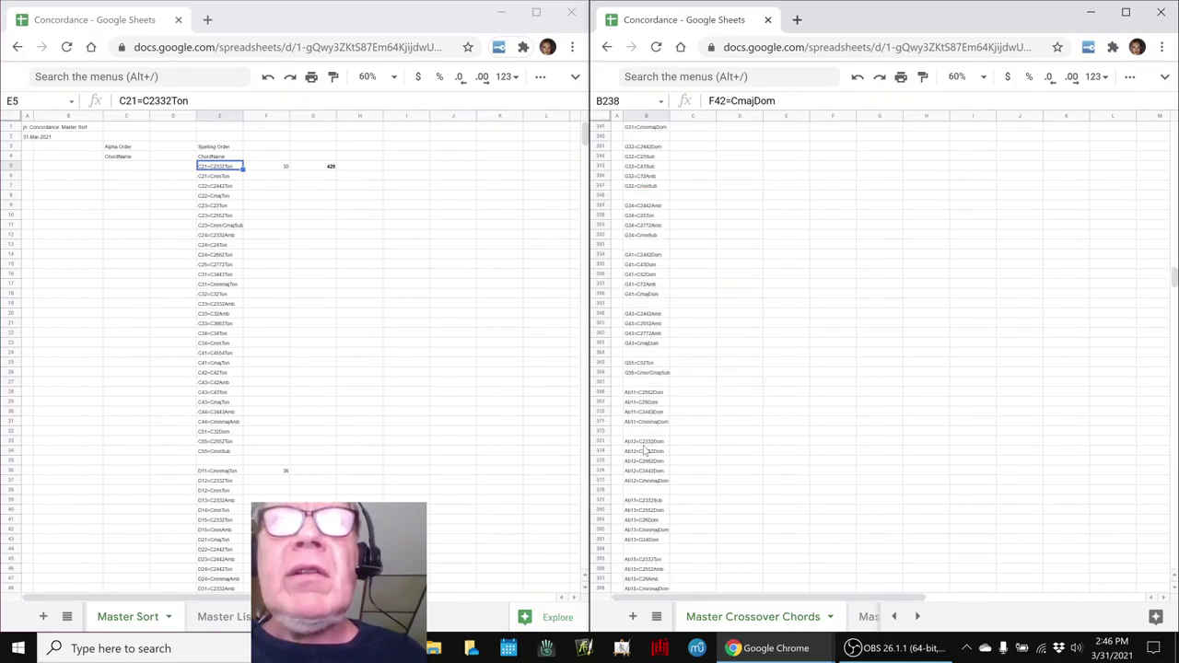
click(646, 442)
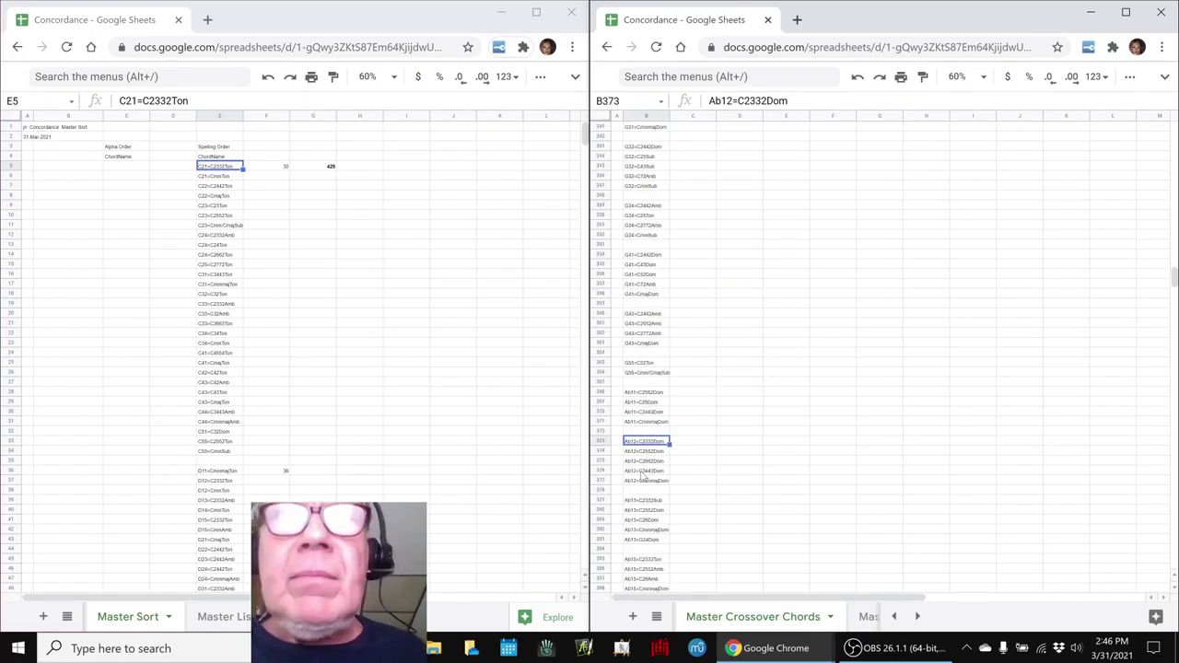
shift+click(642, 481)
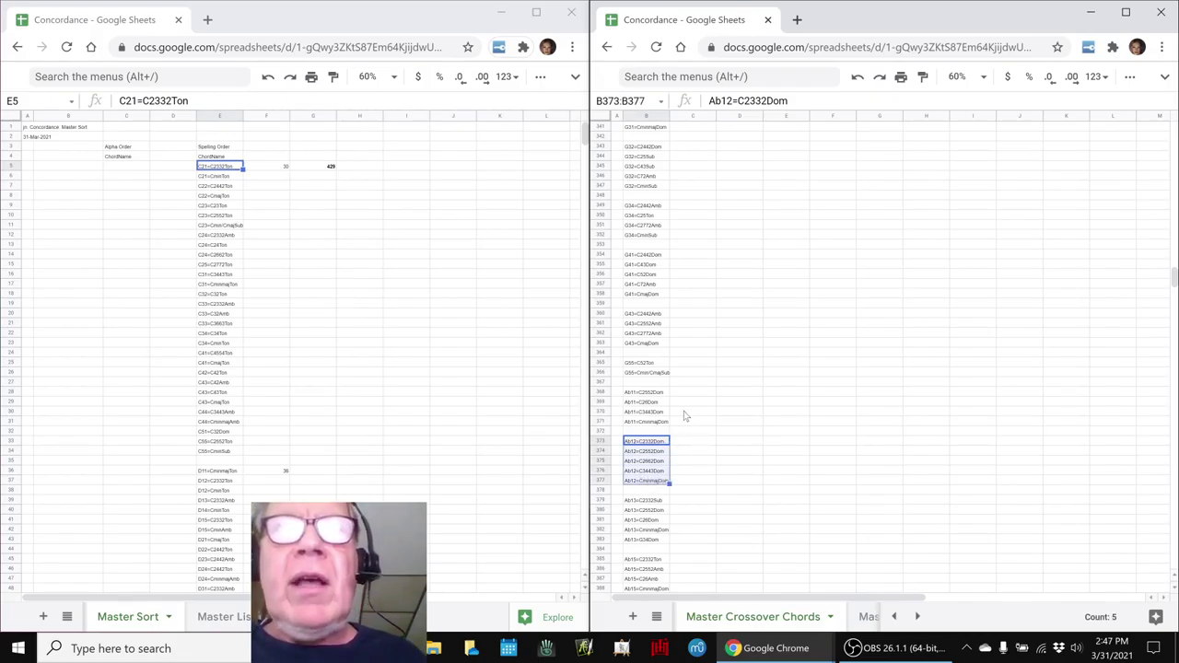
click(647, 482)
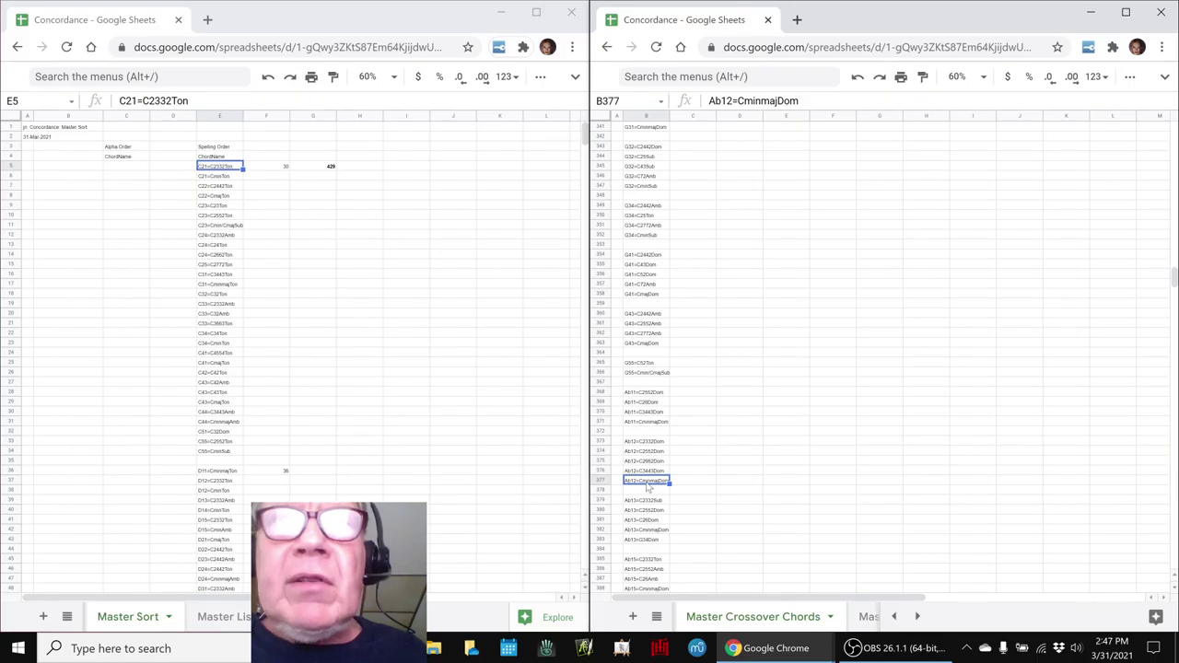
Step: Return to the start of the crossover list and inspect the highlighted standalone chords in the C32, C42 and C51 rows
scroll(650, 488, up, 15)
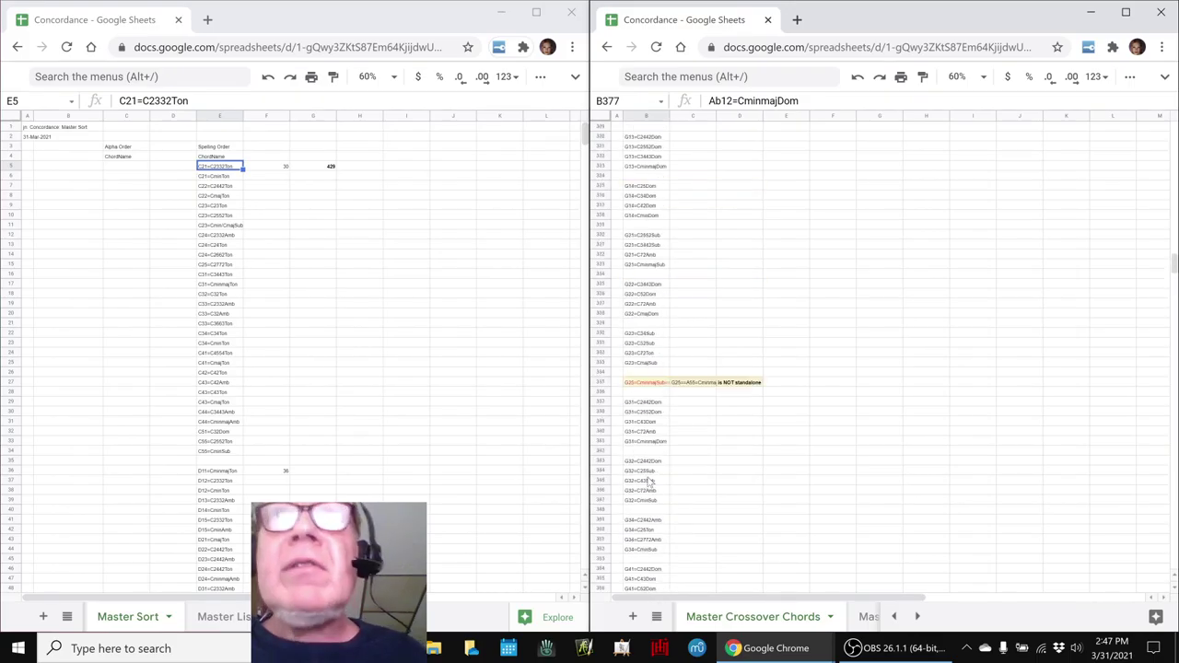
scroll(650, 479, up, 15)
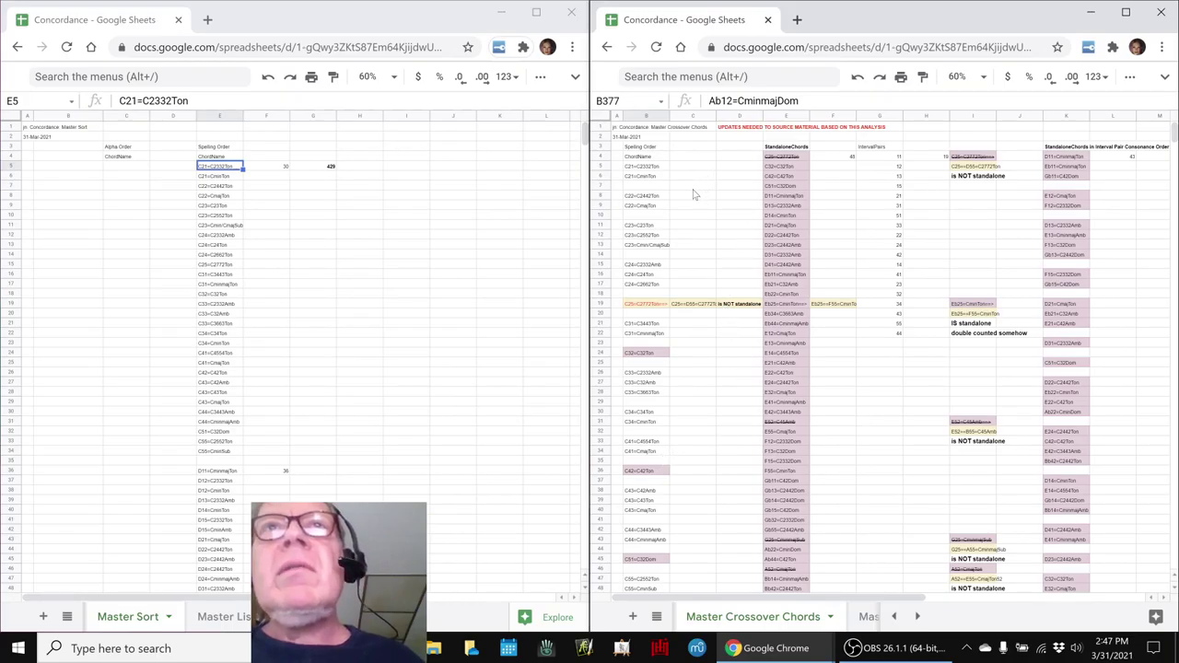
click(650, 354)
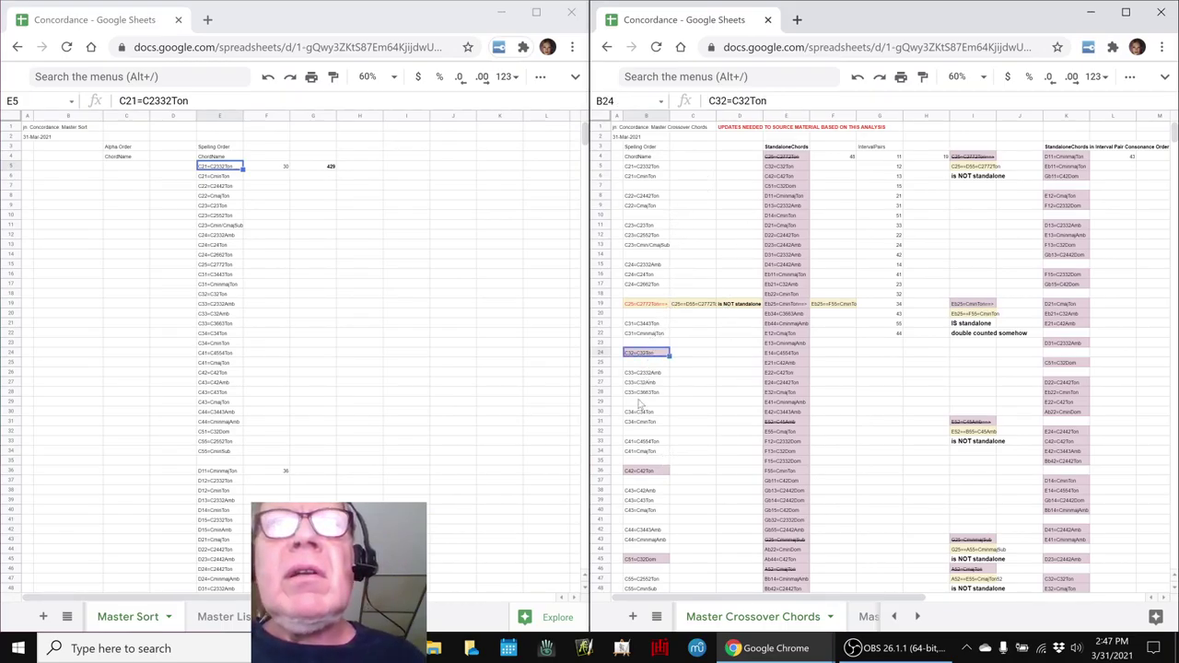
click(646, 473)
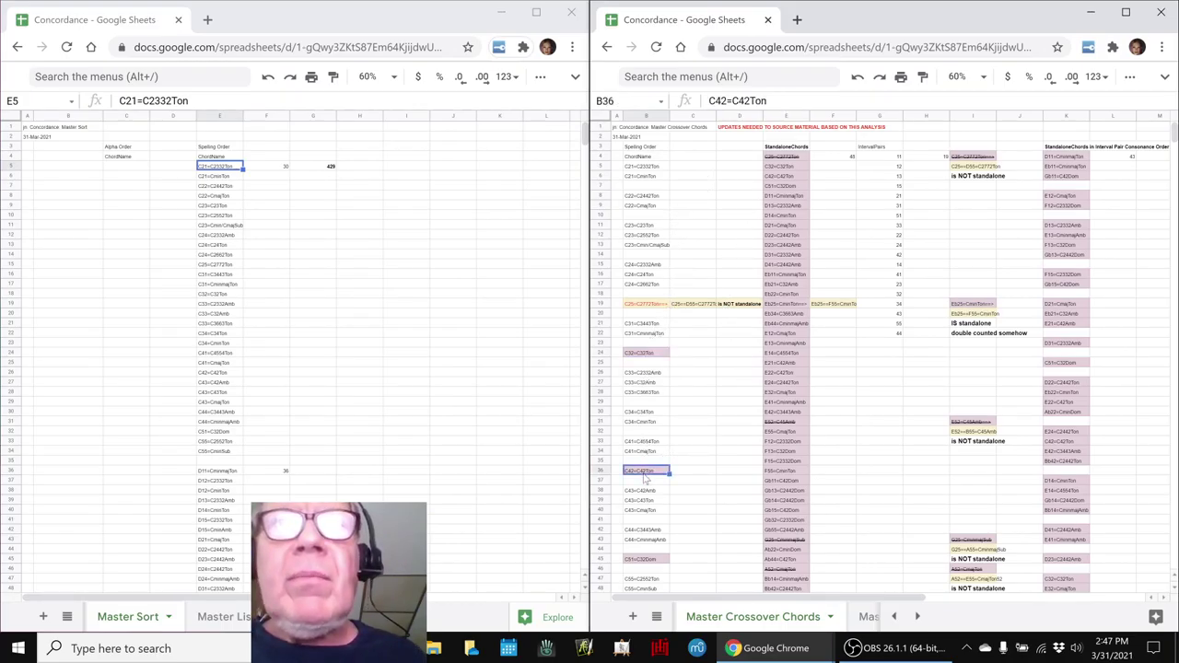
click(643, 559)
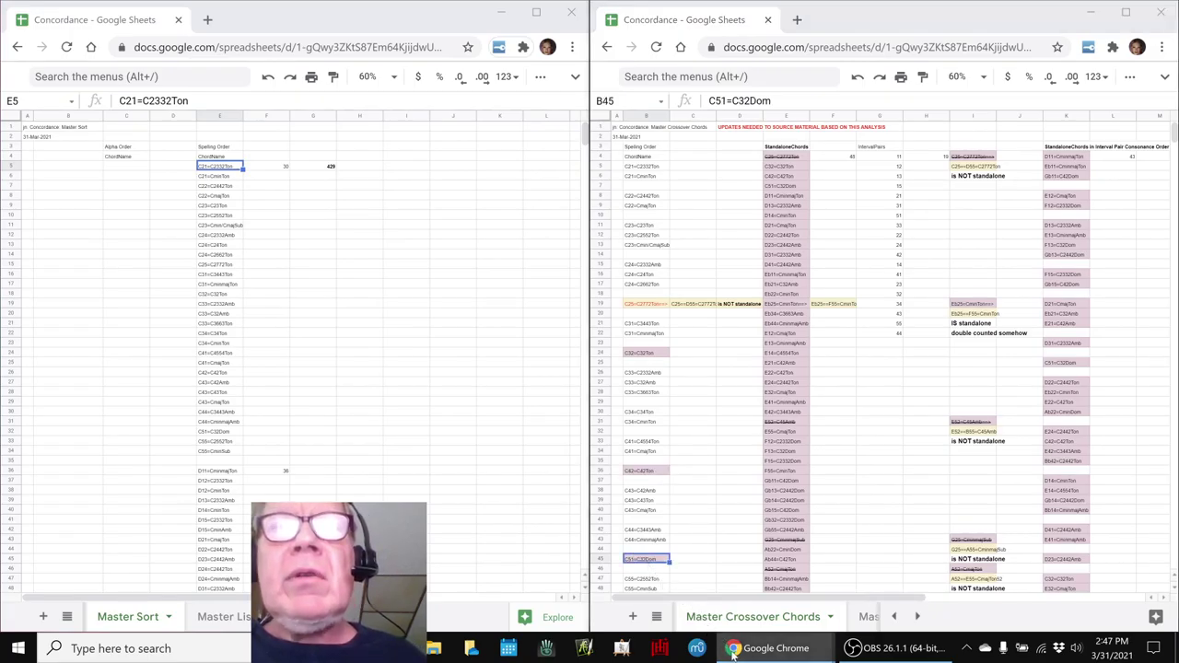
Step: Switch to the Composing in Motion spreadsheet and view the "crossover chord" definition in row 10 of the Napkin Diagram
mouse_move(730, 650)
click(683, 624)
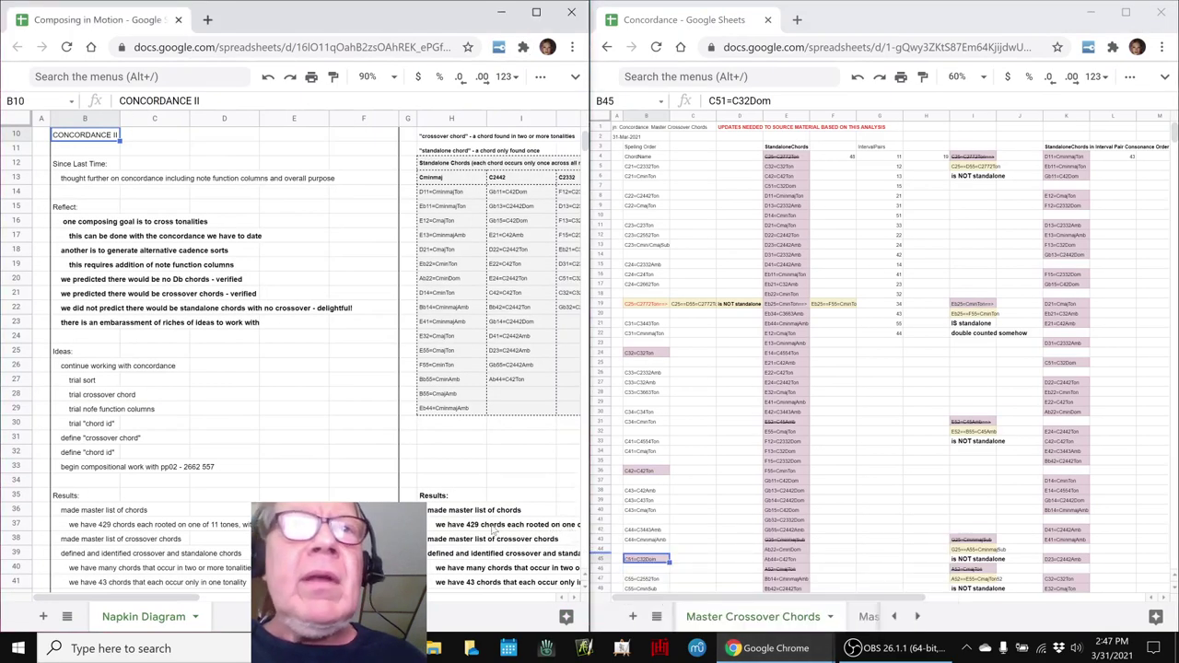
scroll(493, 523, down, 5)
scroll(493, 524, up, 7)
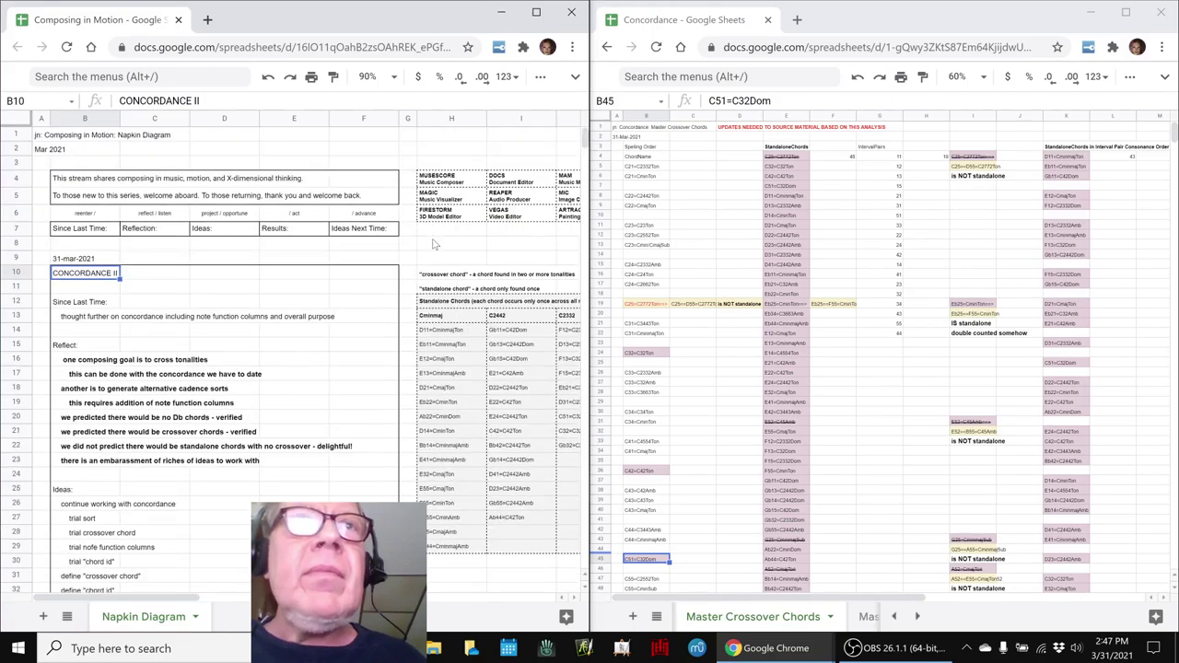
click(437, 278)
key(Right)
key(Right)
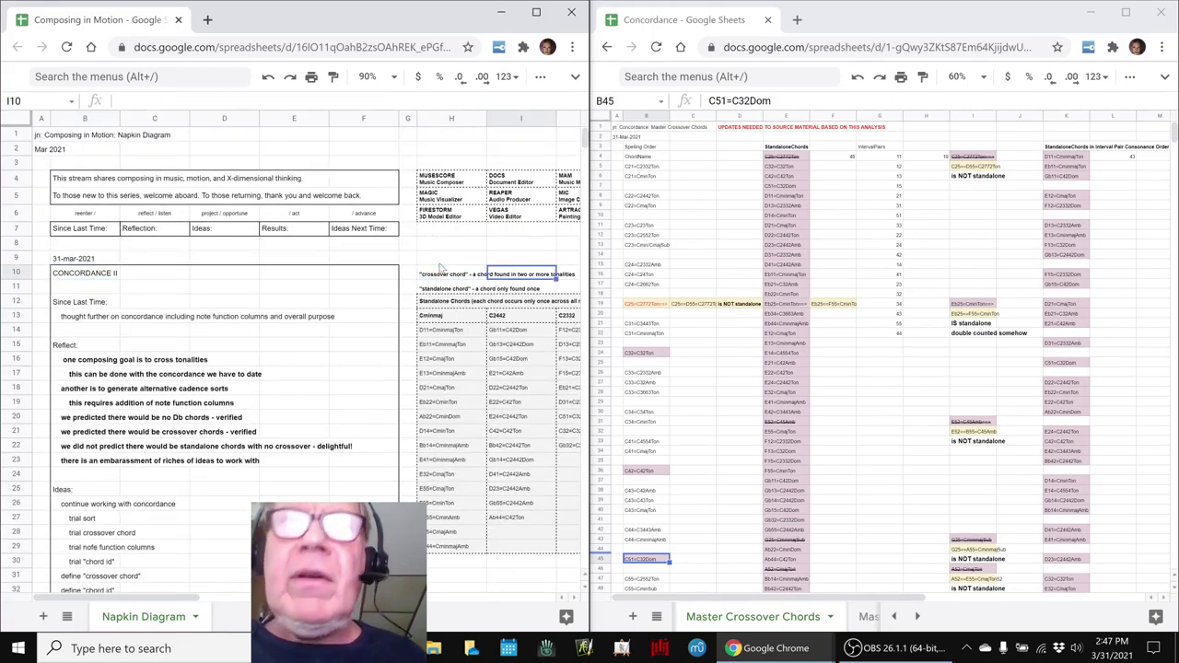
Step: Shade the "crossover chord" and "standalone chord" definition rows, H10:J10 and H11:J11, with a light gray fill
key(Left)
key(Left)
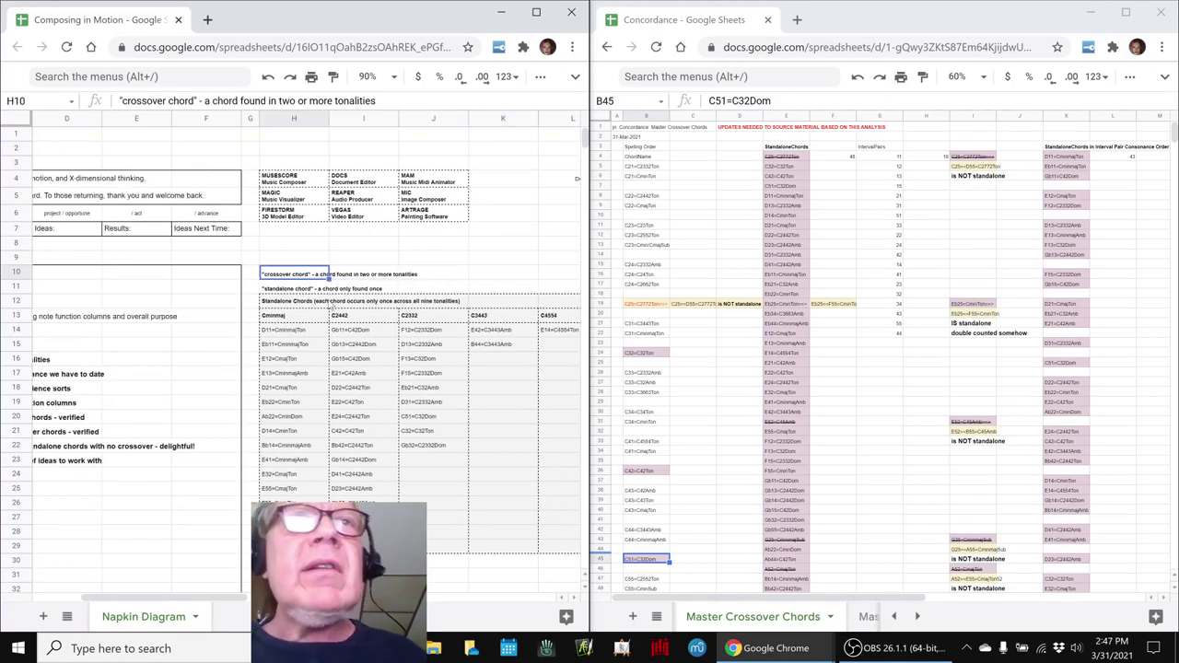
key(shift+Right)
key(shift+Right)
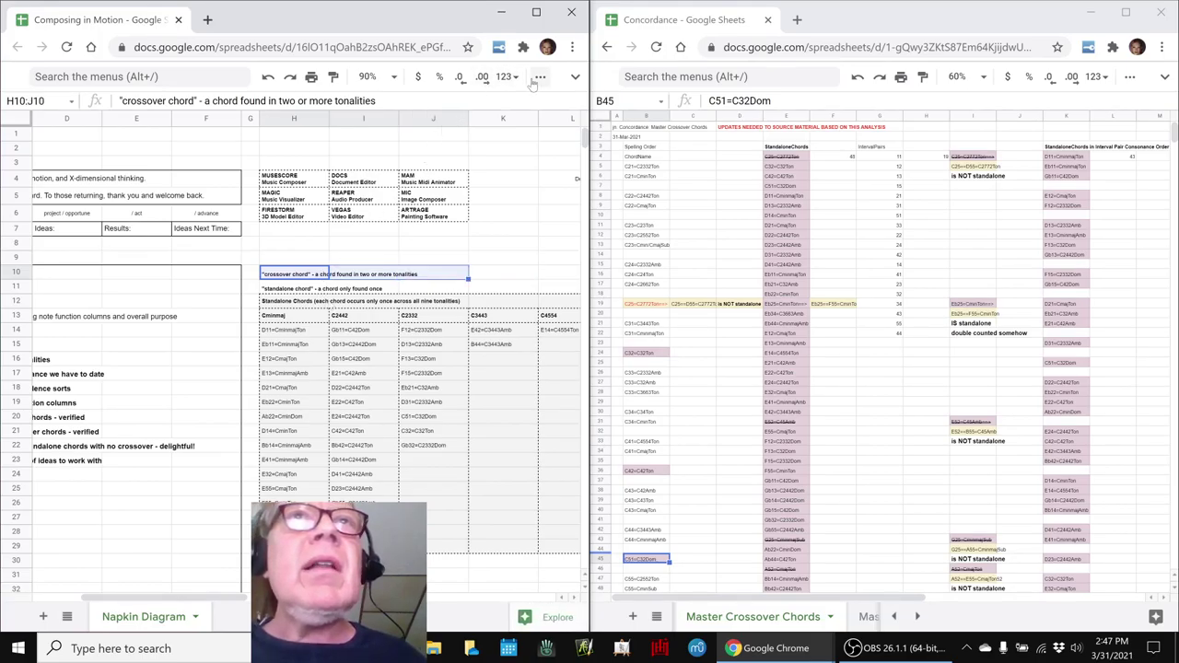
click(540, 77)
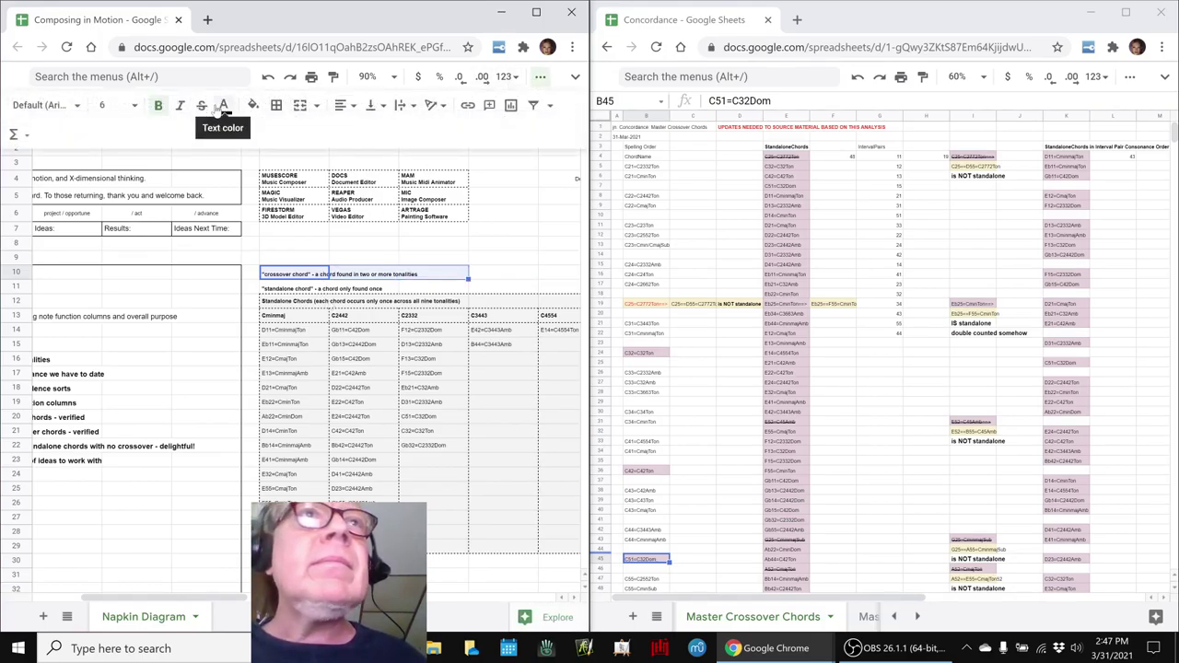
click(252, 105)
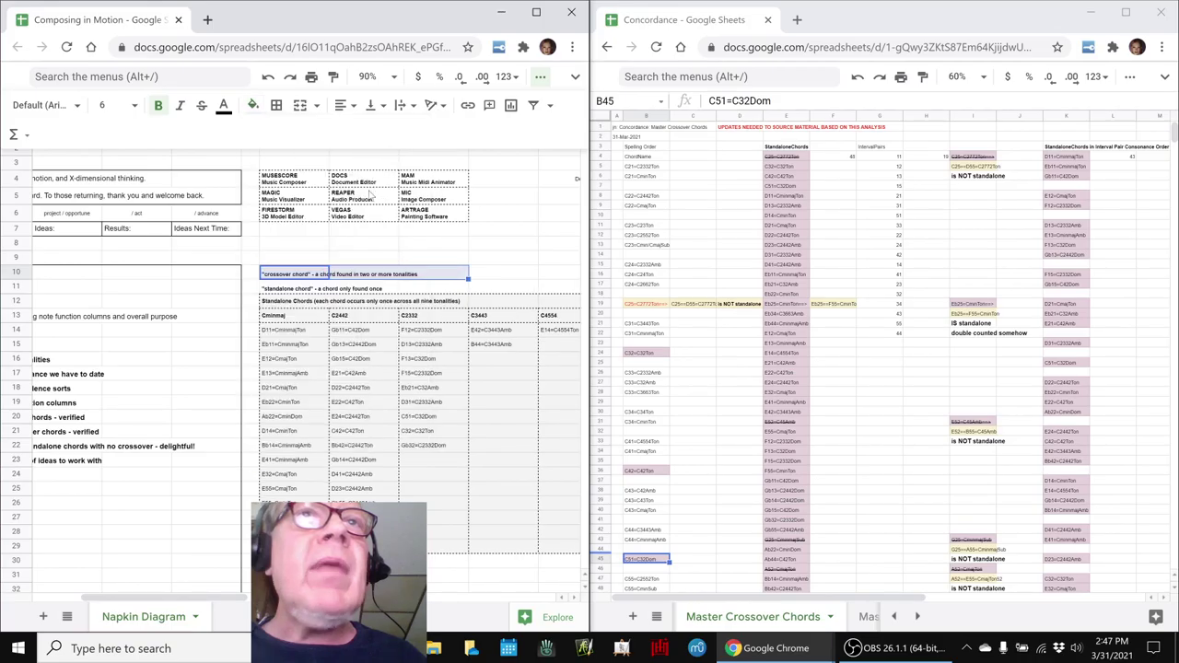
click(394, 158)
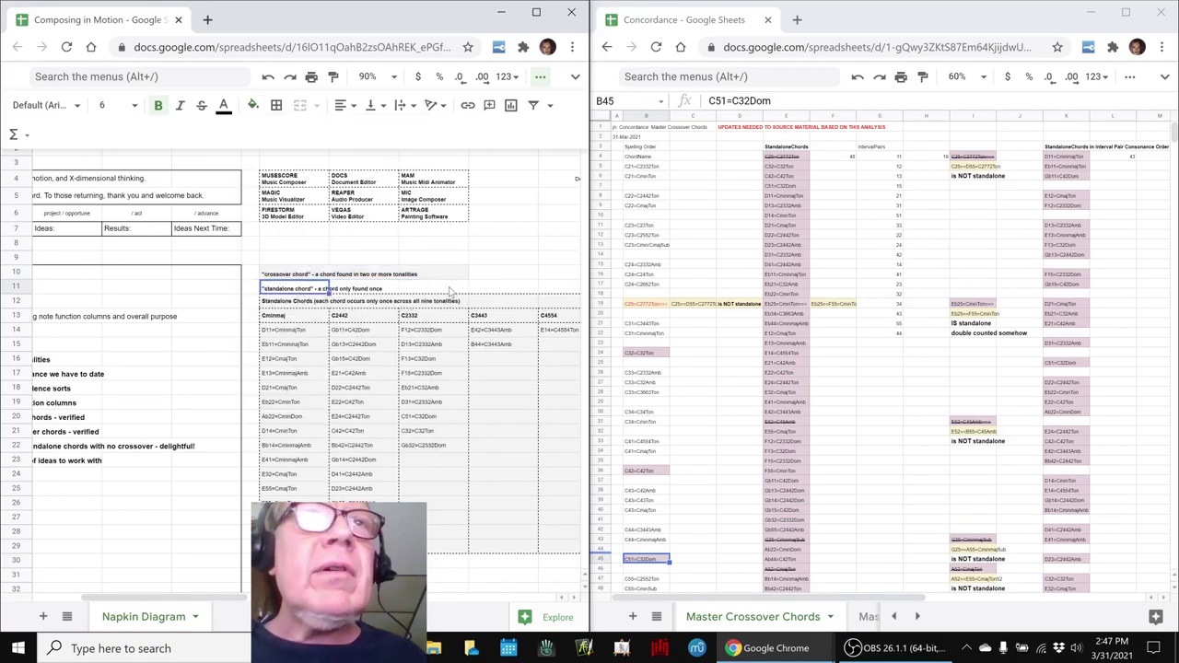
click(449, 291)
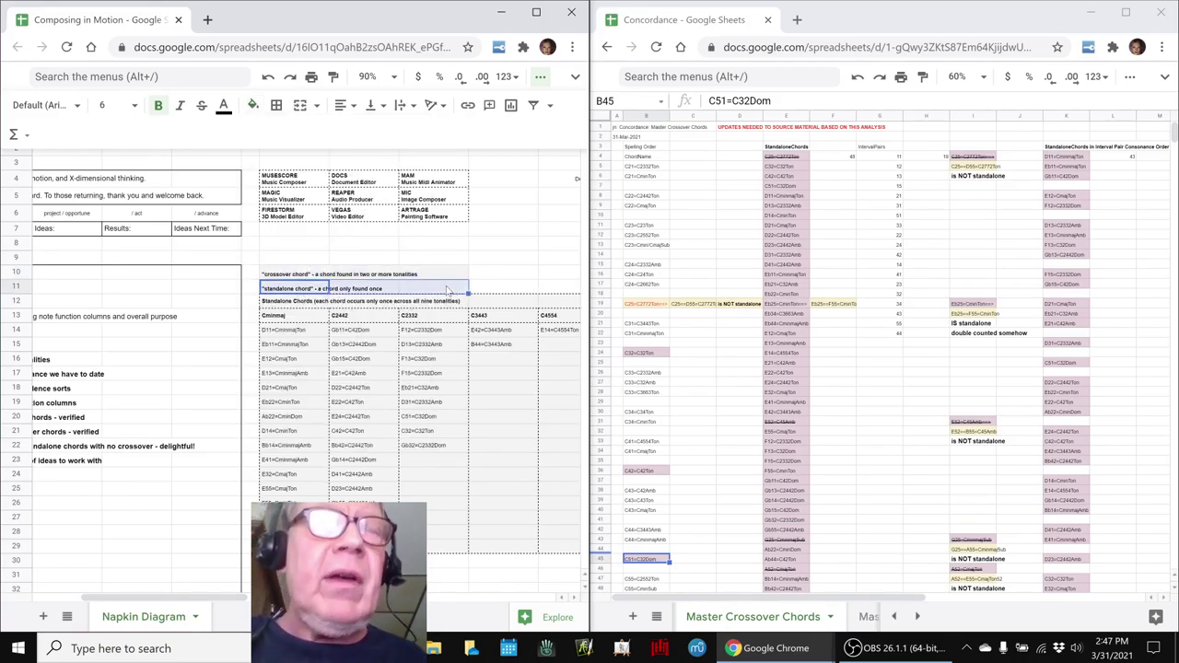
Step: Add dashed outer borders around the two definition rows, H10:J10 and H11:J11
key(Up)
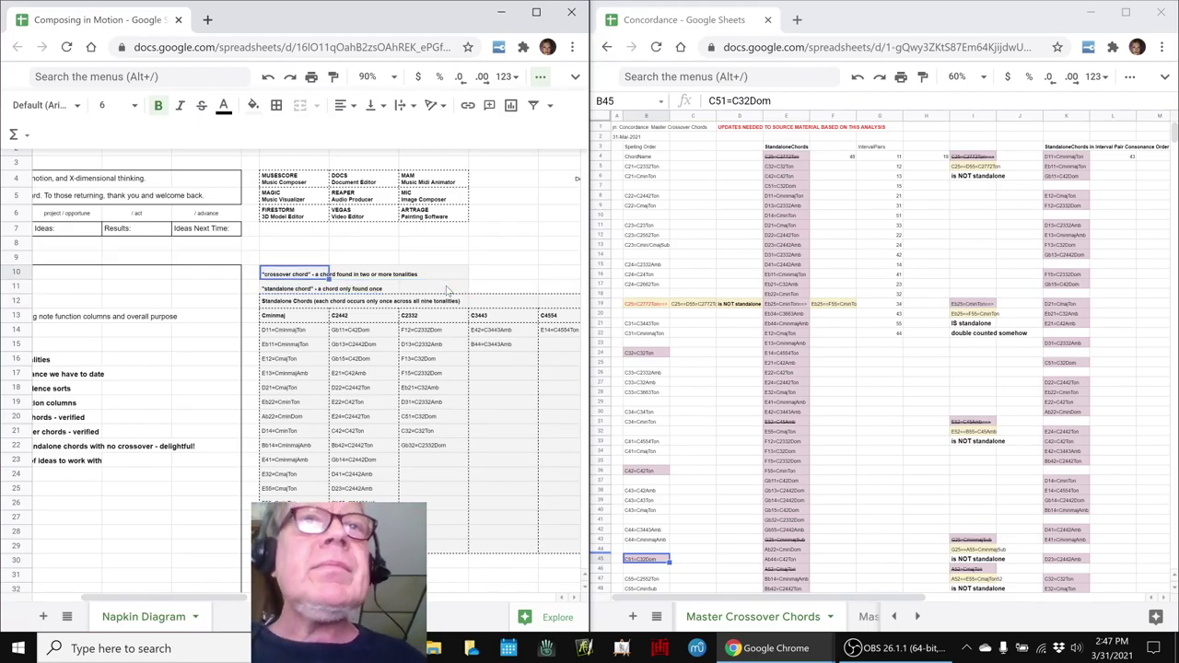
key(shift+Right)
key(shift+Right)
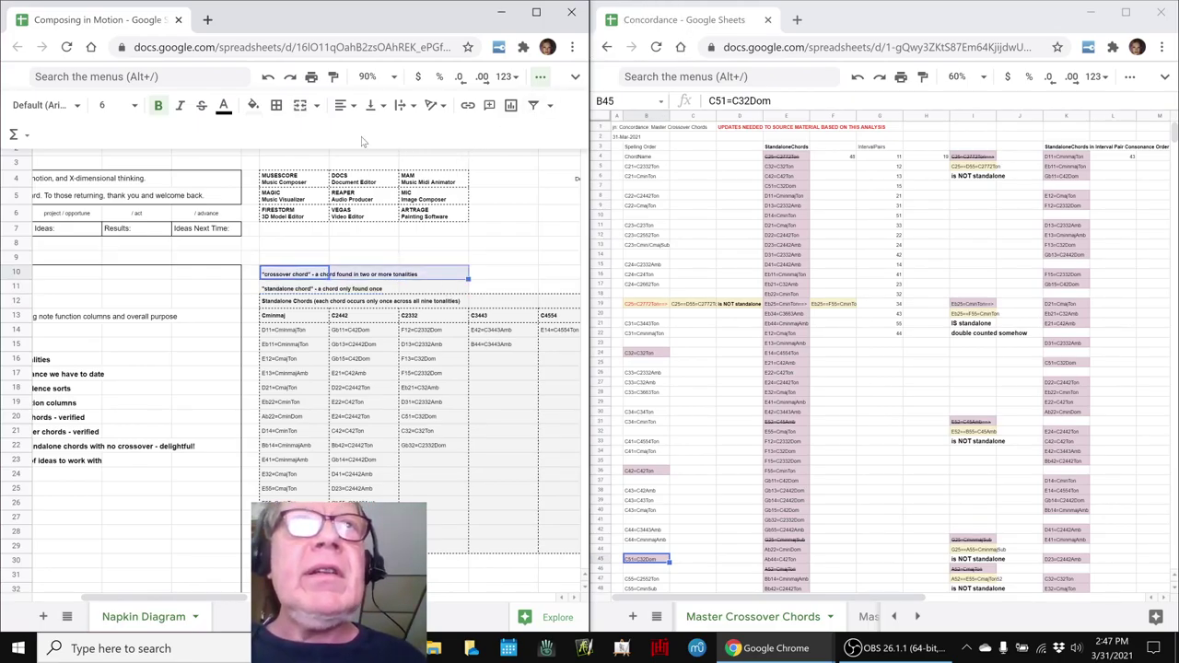
click(276, 105)
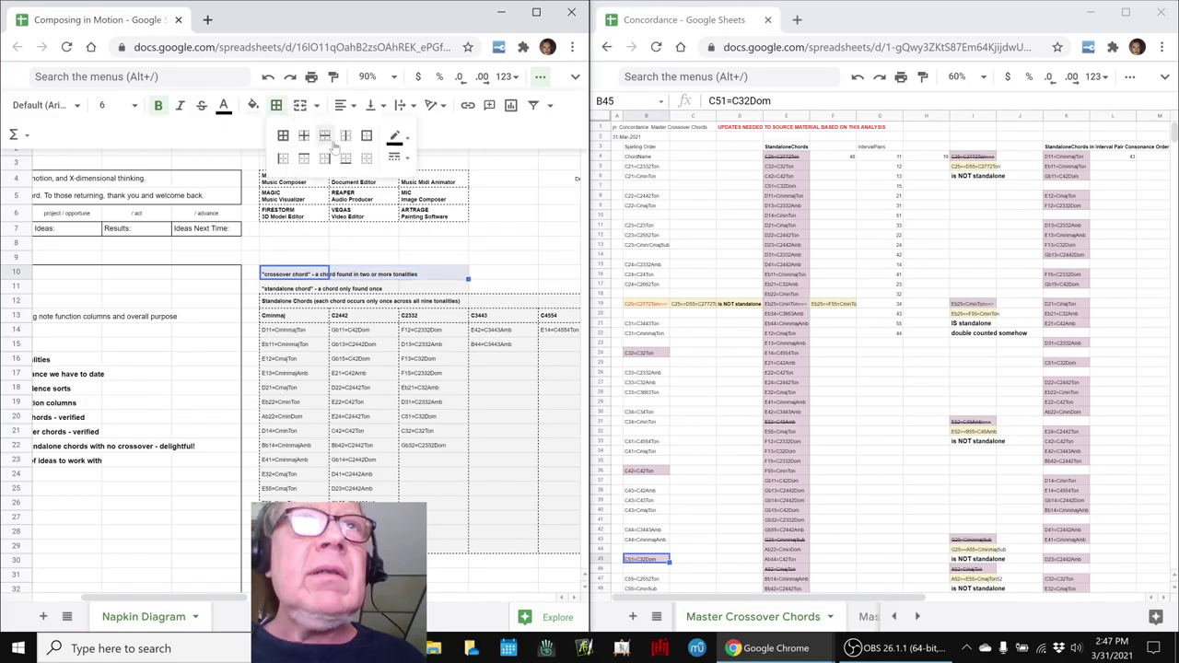
click(300, 289)
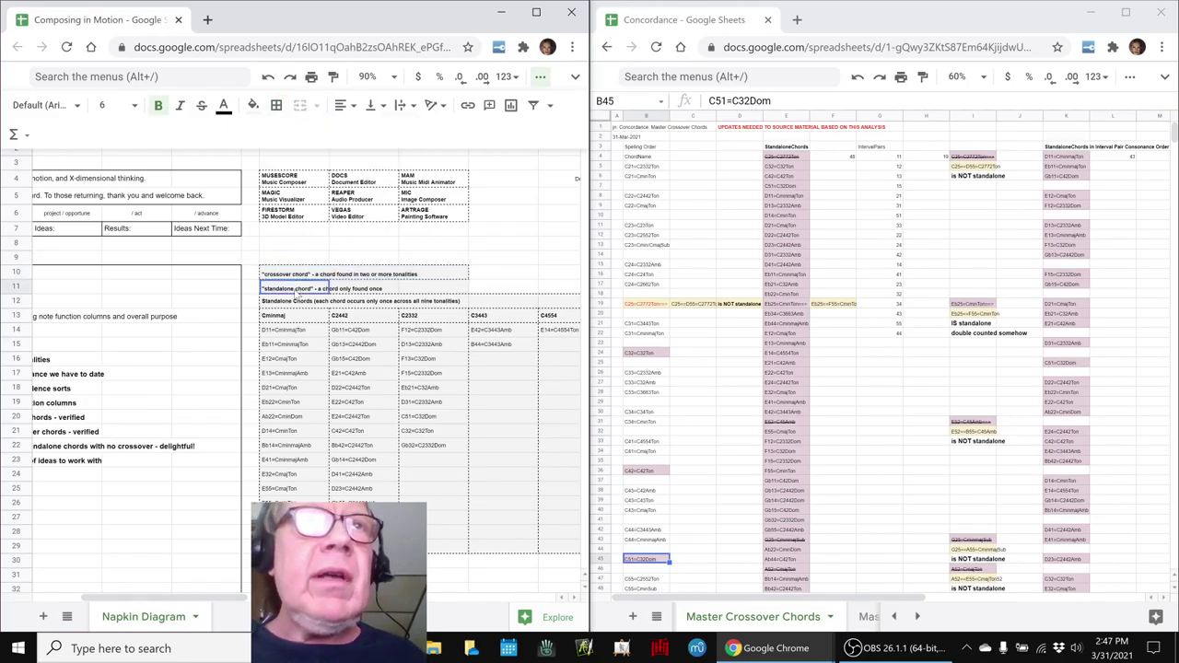
shift+click(425, 292)
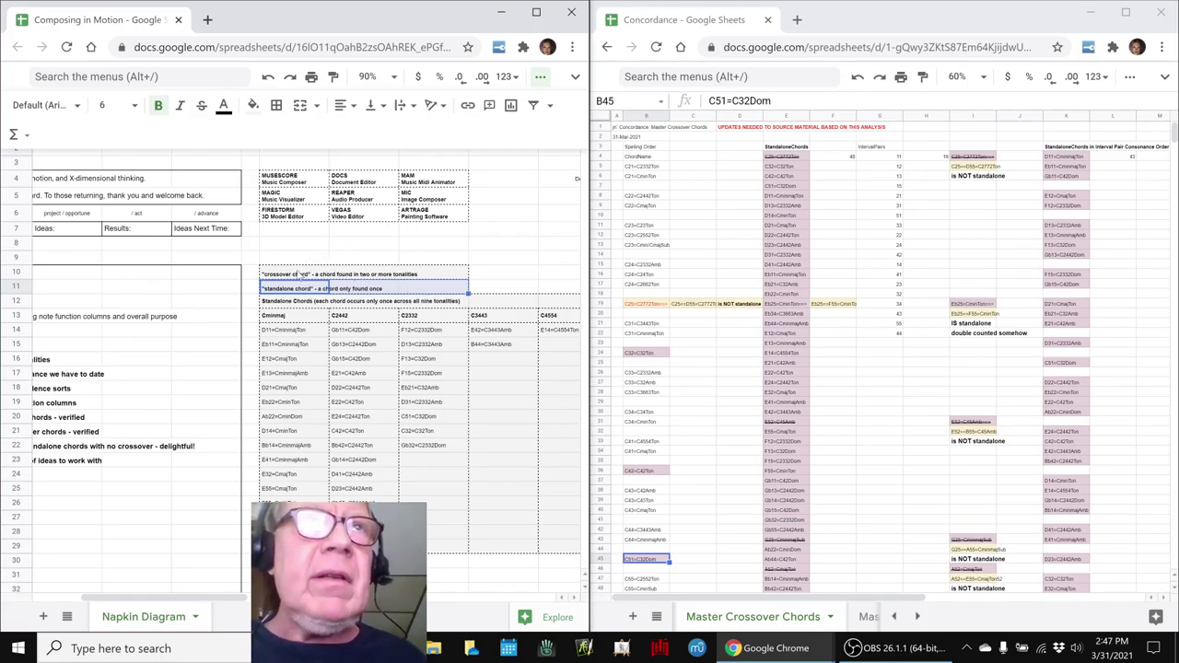
click(299, 275)
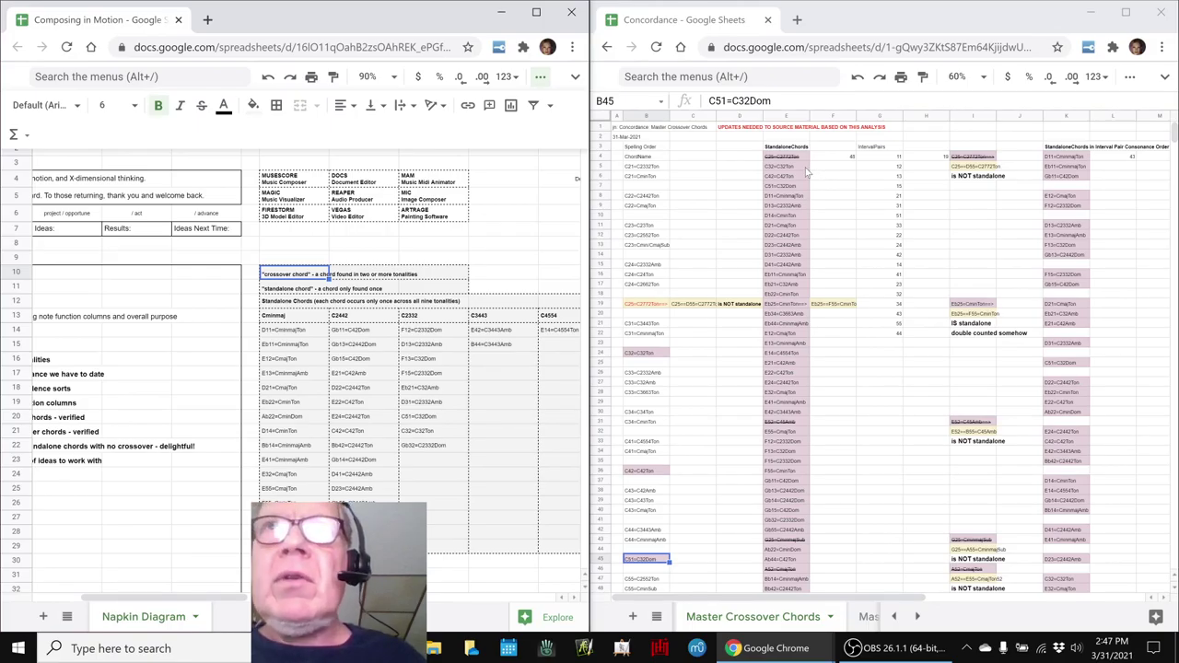
Step: Switch to the Concordance spreadsheet and inspect the C32 chord in B24, the first StandaloneChords entry in E4, and the count formula in L4
click(631, 357)
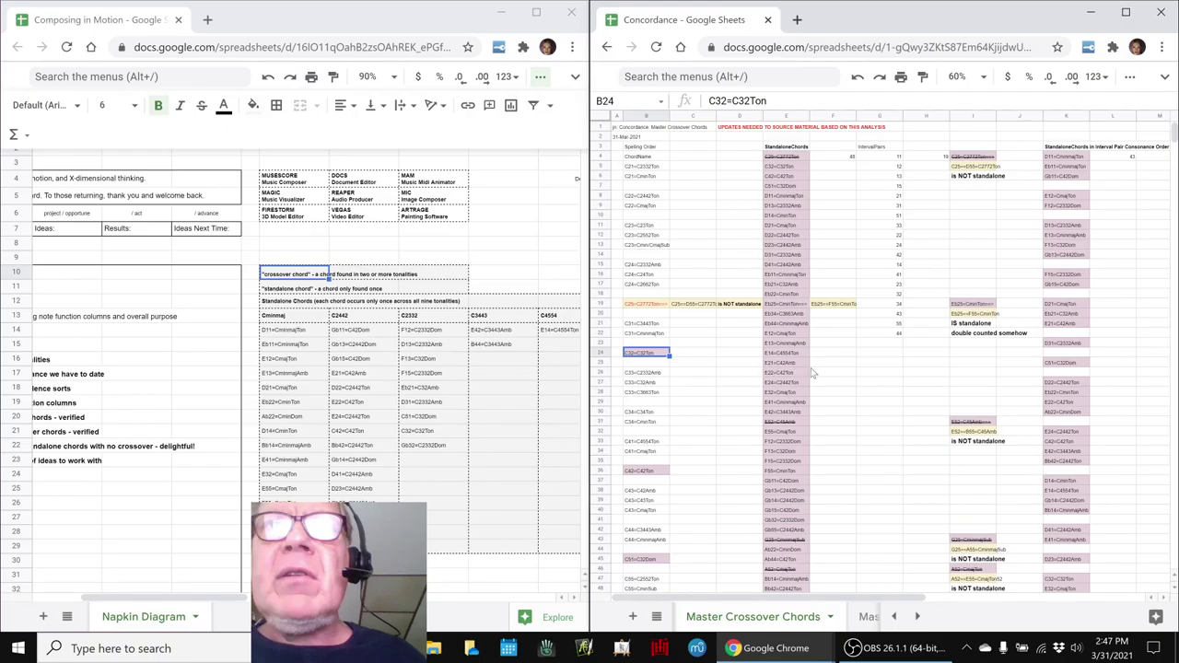
click(805, 158)
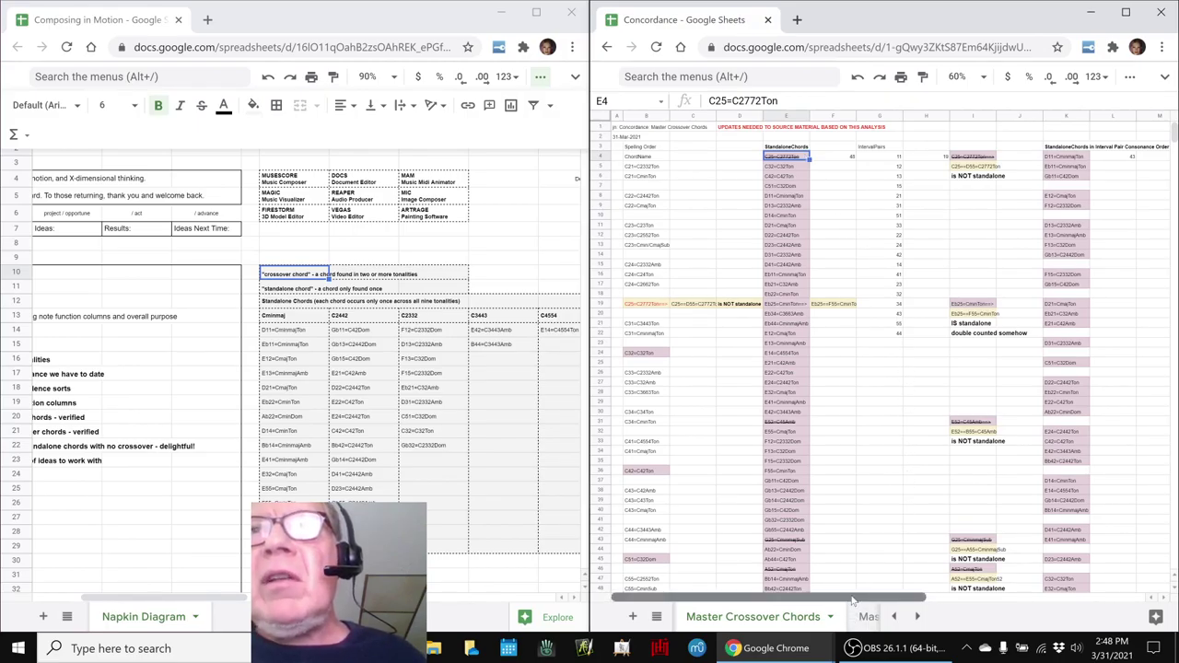
drag(852, 600, 876, 599)
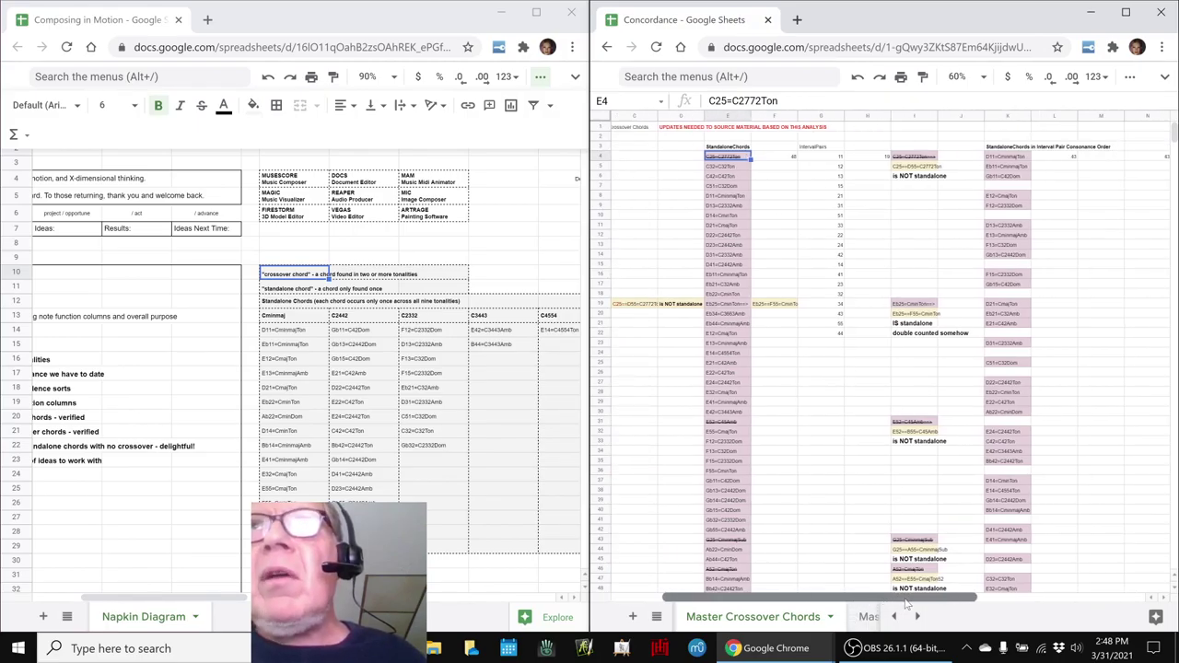
click(1054, 158)
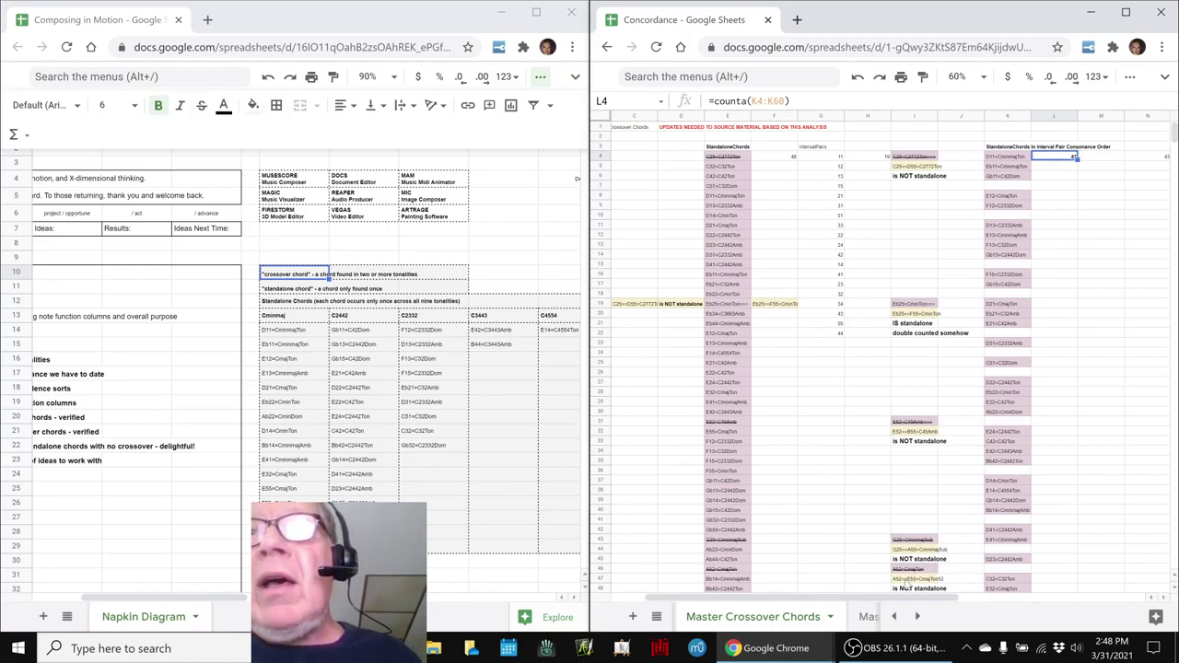
Step: Inspect the count formula in N4 and the first standalone chord of each tonality column across O4:T4, returning to O4
drag(914, 604, 1099, 590)
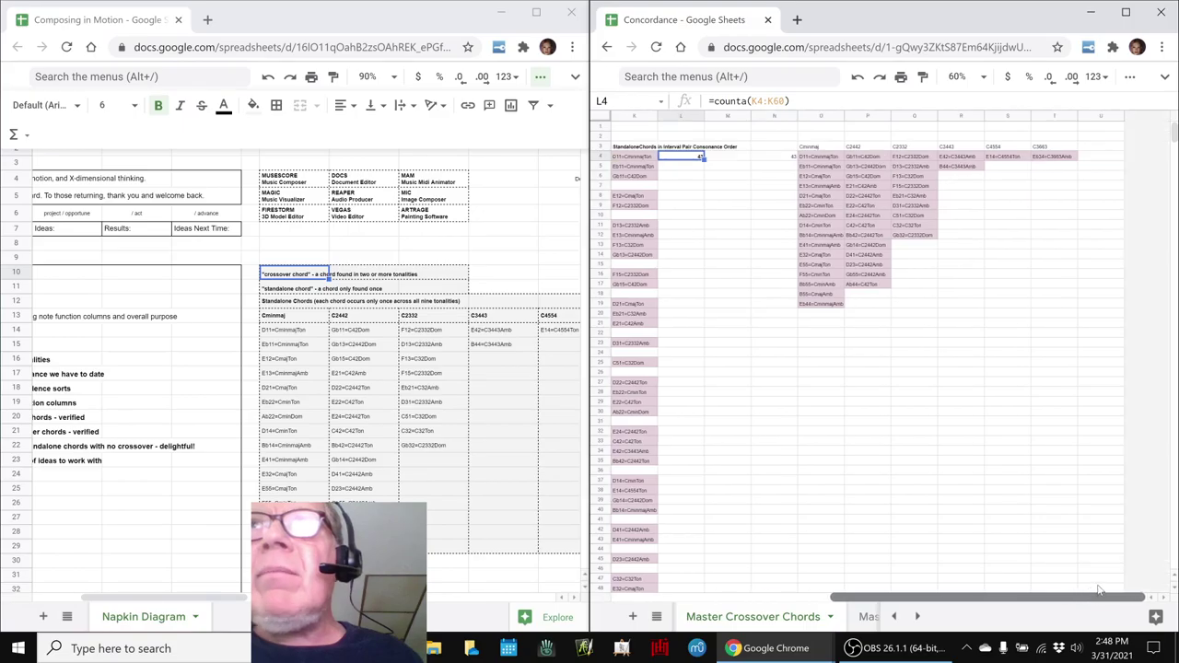
click(788, 156)
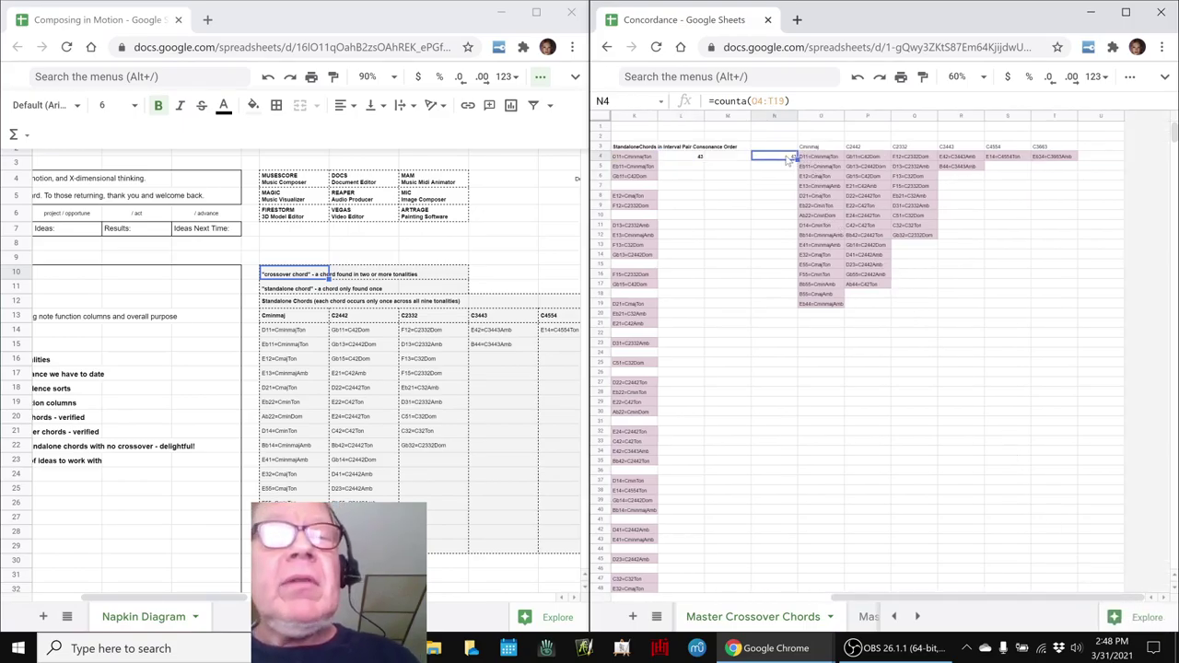
key(Right)
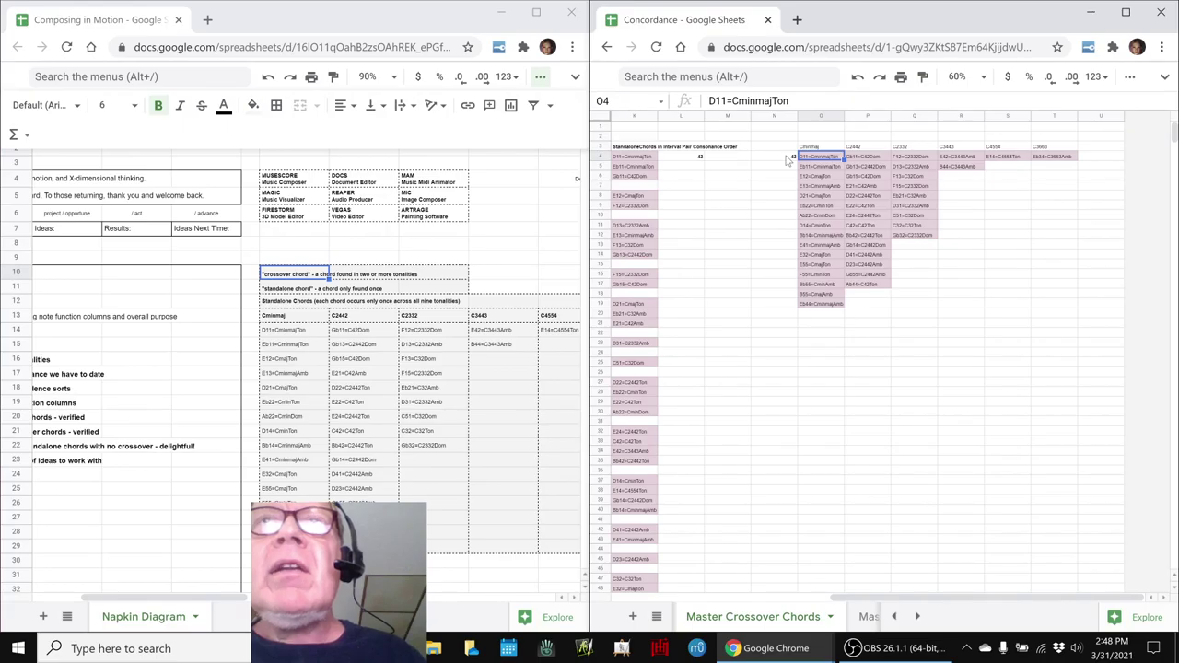
key(Right)
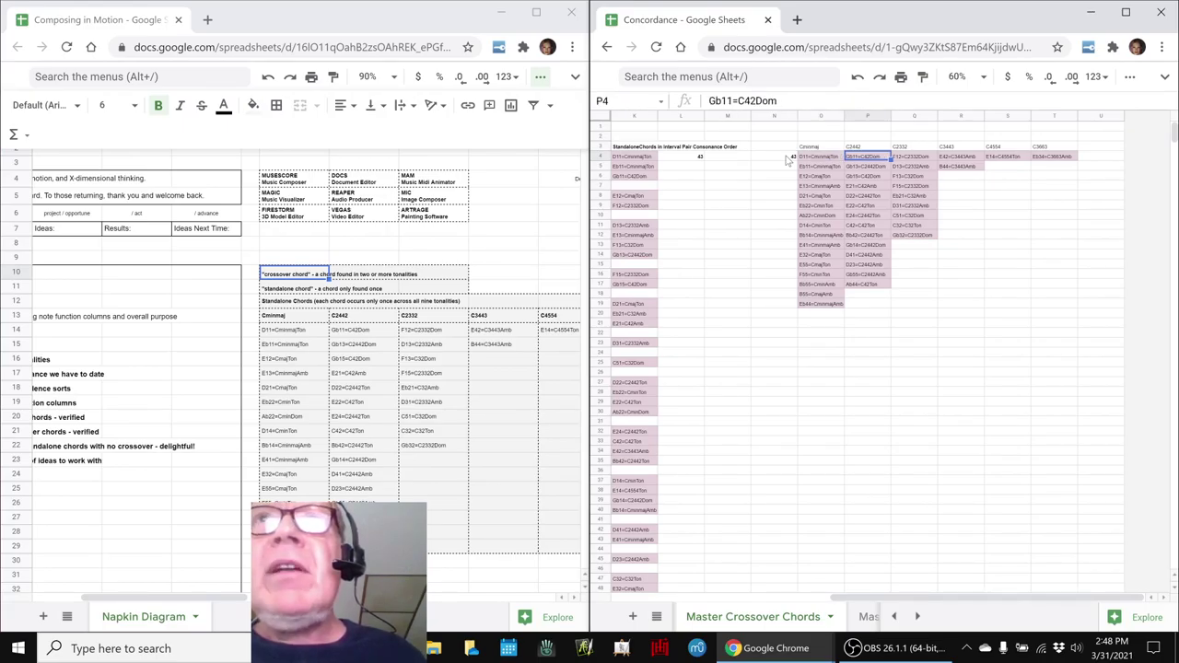
key(Right)
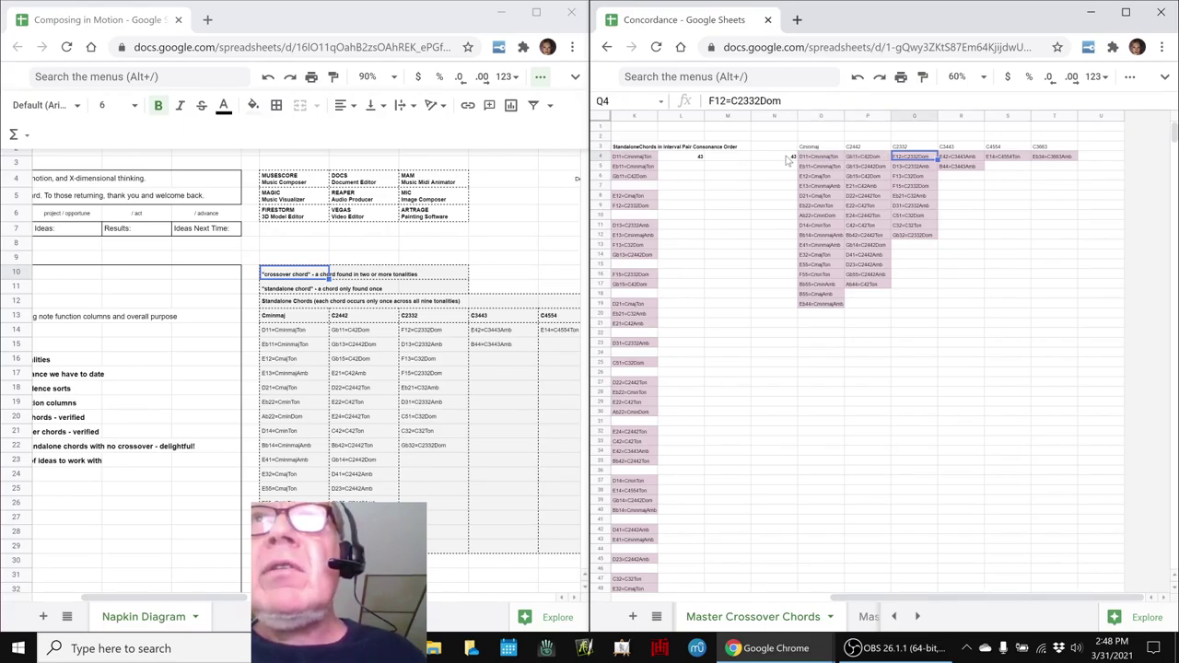
key(Right)
key(Right)
key(Right)
key(Left)
key(Left)
key(Left)
key(Left)
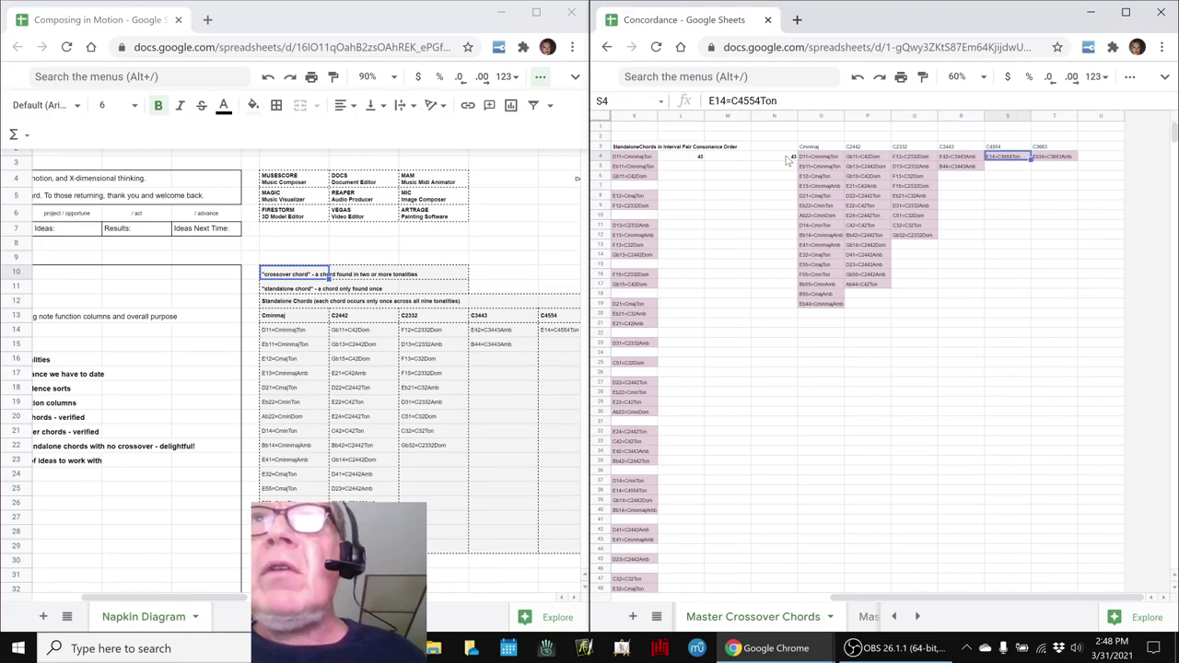
key(Left)
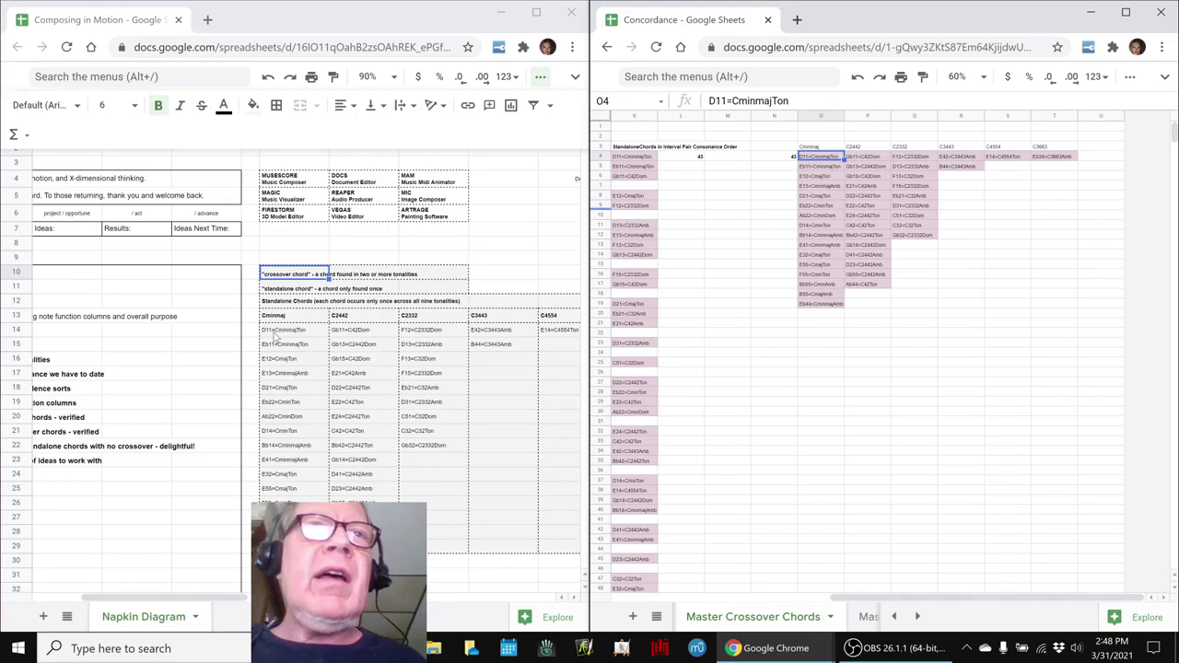
Step: Return to the Composing in Motion spreadsheet, check the Standalone Chords heading, and select the Cminmaj, C2442 and C2332 columns in H13:J28
click(277, 332)
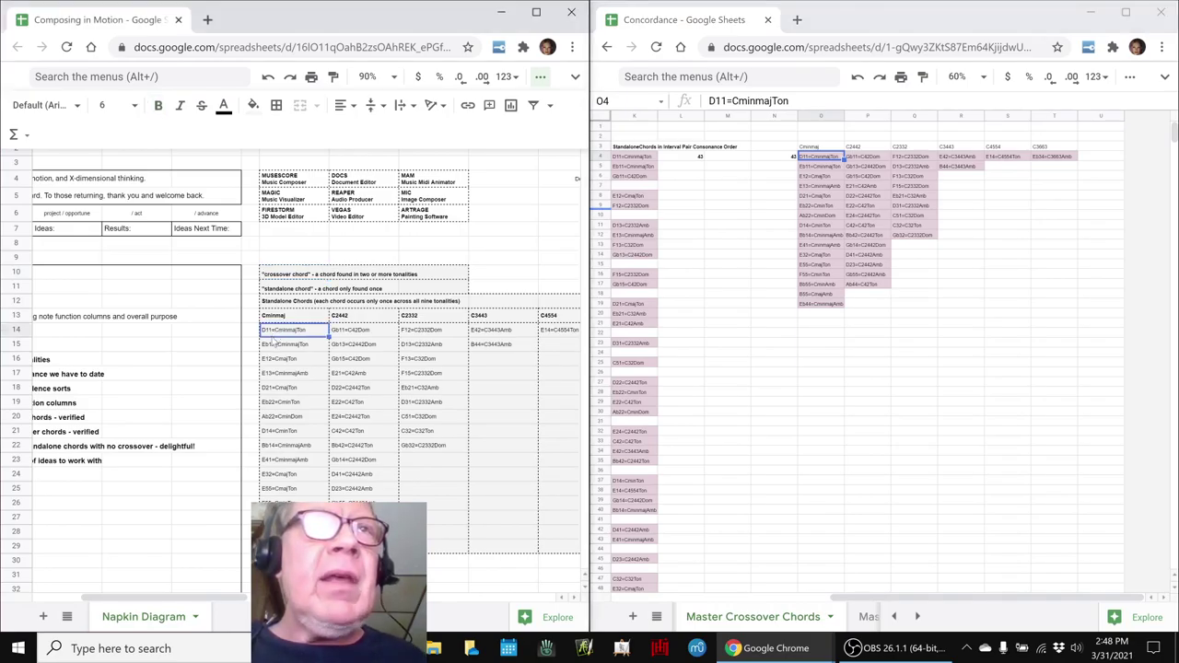
key(Up)
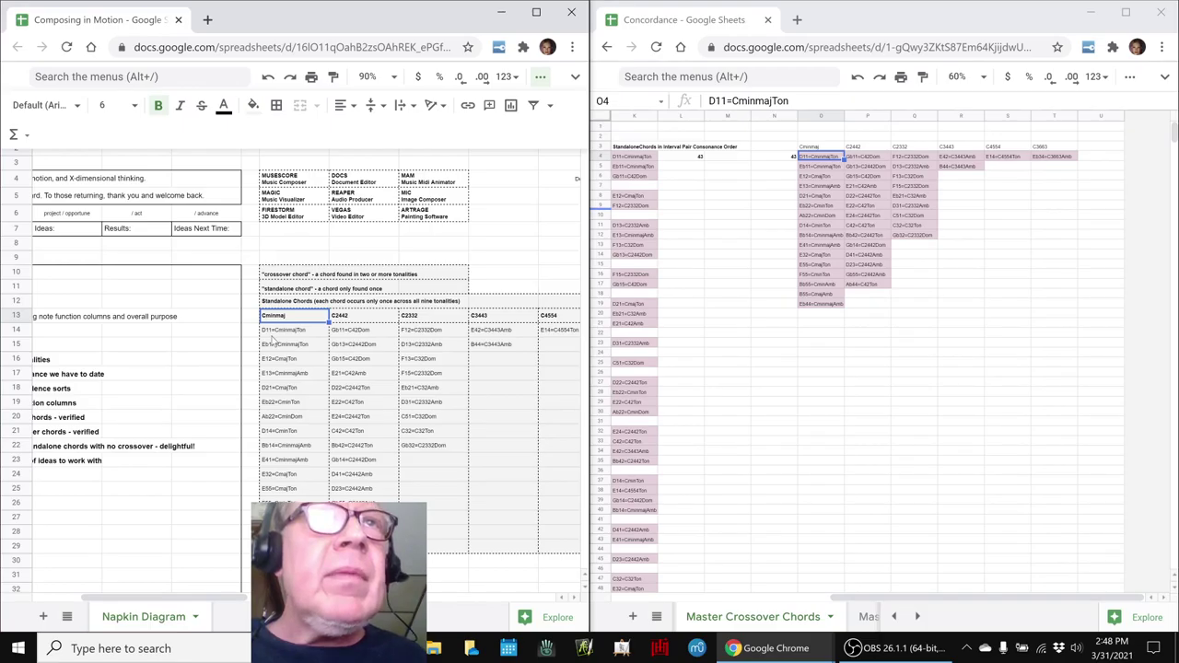
key(Up)
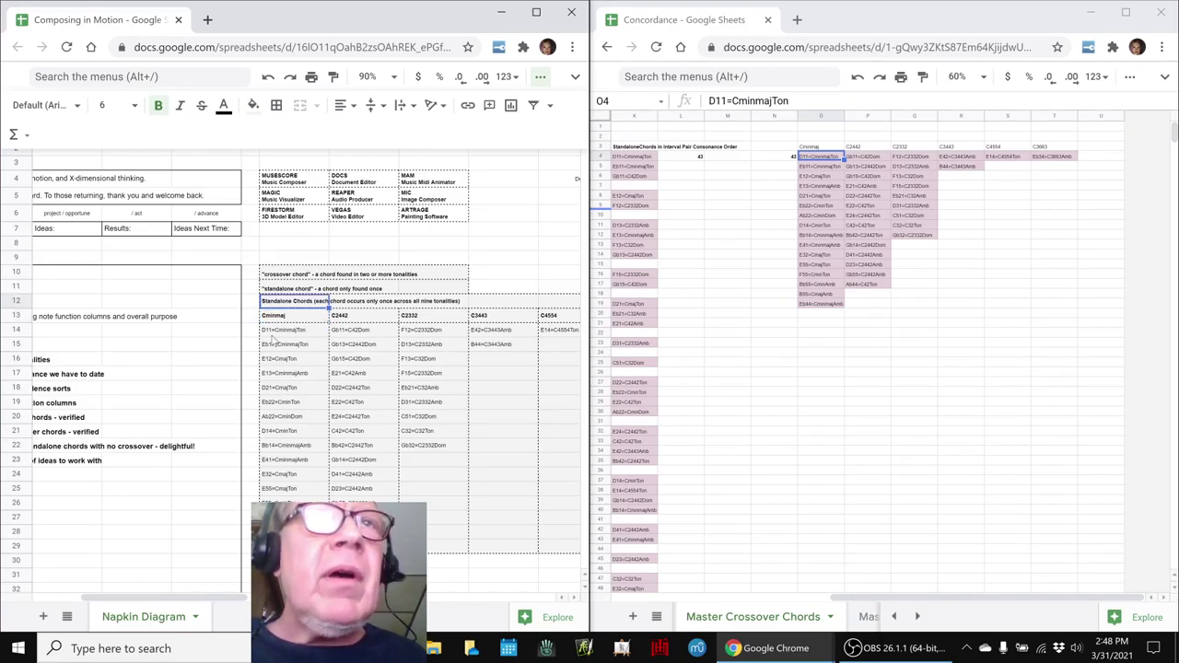
key(Down)
key(shift+Right)
key(shift+Right)
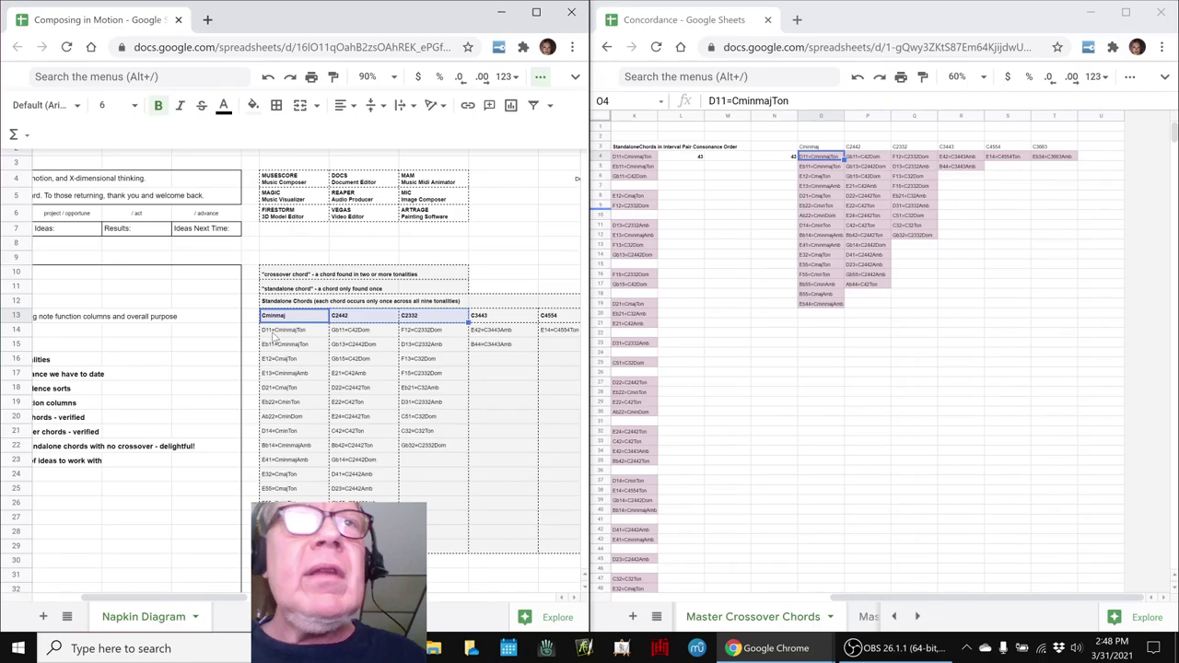
key(shift+Down)
key(shift+Down)
key(shift+Down)
key(shift+Down)
key(shift+Down)
key(shift+Down)
key(shift+Down)
key(shift+Down)
key(shift+Down)
key(shift+Down)
key(shift+Down)
key(shift+Down)
key(shift+Down)
key(shift+Down)
key(shift+Down)
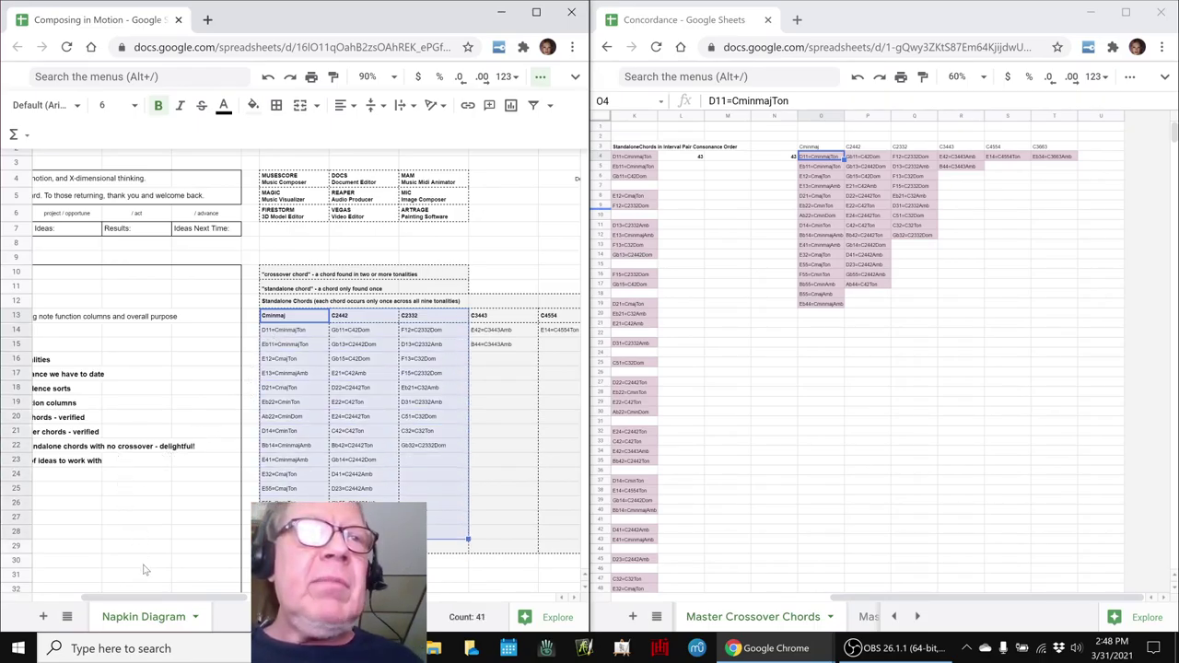
Step: Make the words "home office road" bold in the row 45 note under Ideas Next Time, and collapse the extra formatting tools
drag(147, 600, 101, 600)
scroll(145, 479, down, 6)
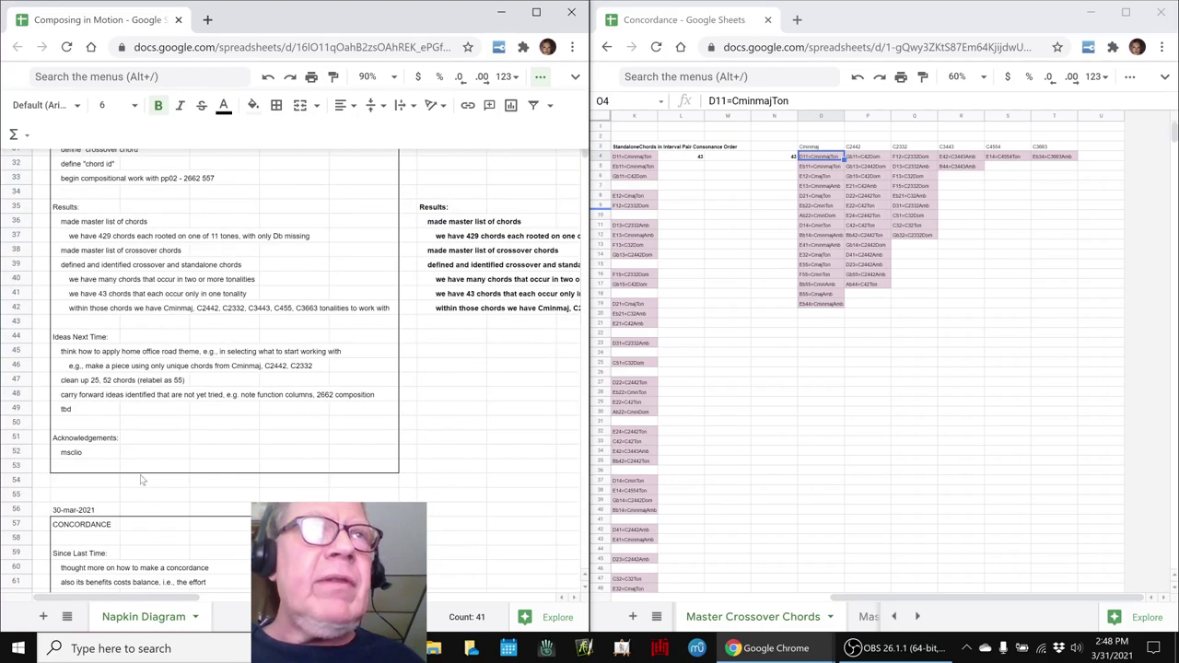
scroll(149, 478, up, 5)
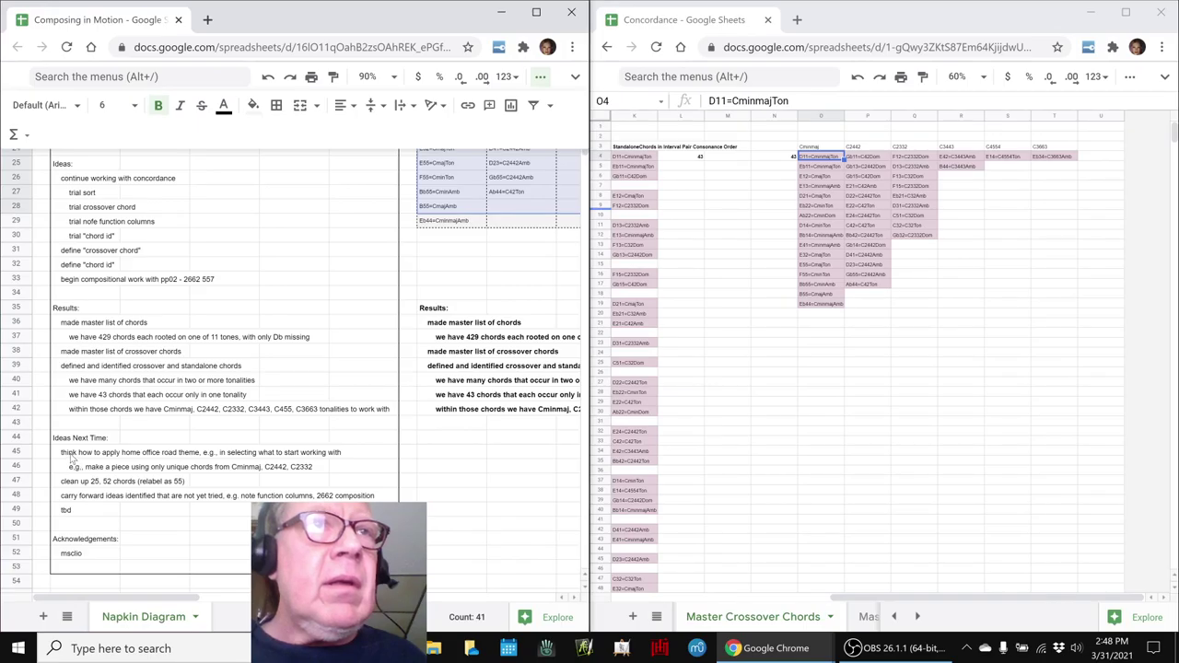
double_click(97, 452)
double_click(135, 451)
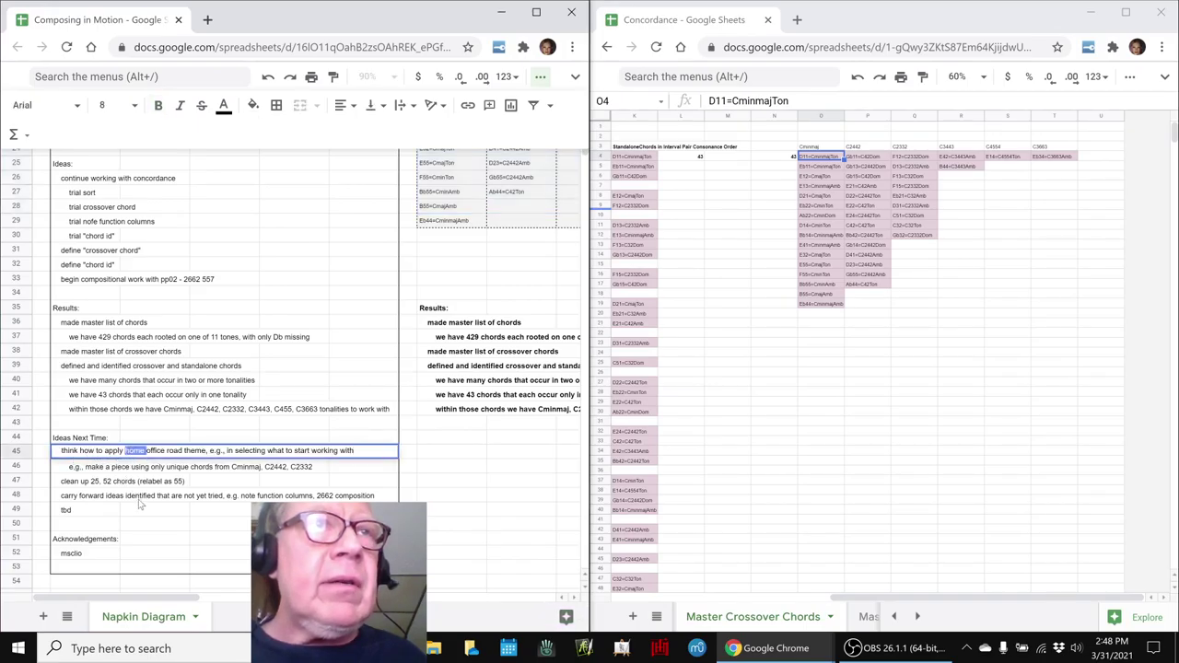
key(ctrl+shift+Right)
key(ctrl+shift+Right)
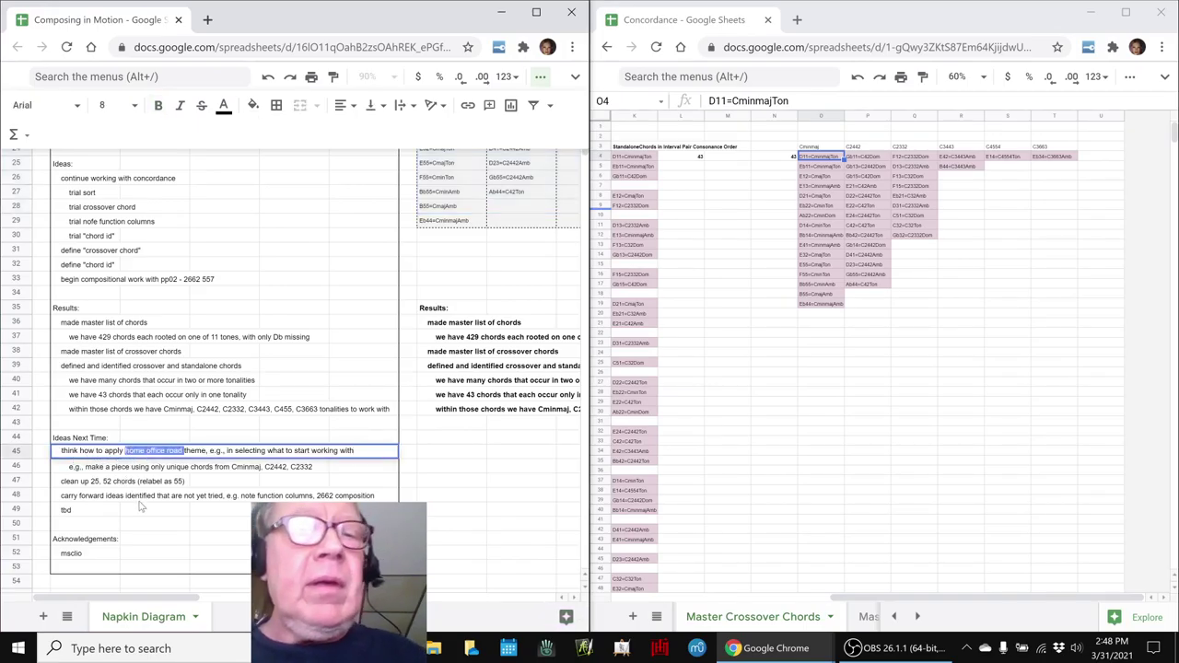
key(ctrl+b)
click(140, 500)
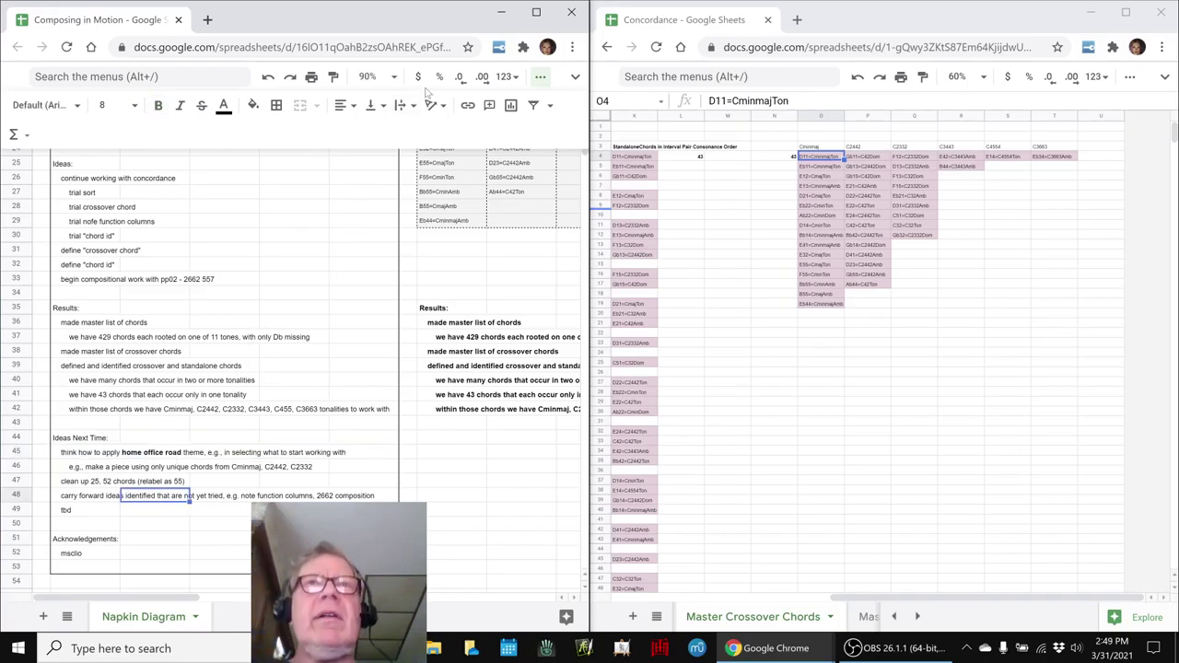
click(541, 76)
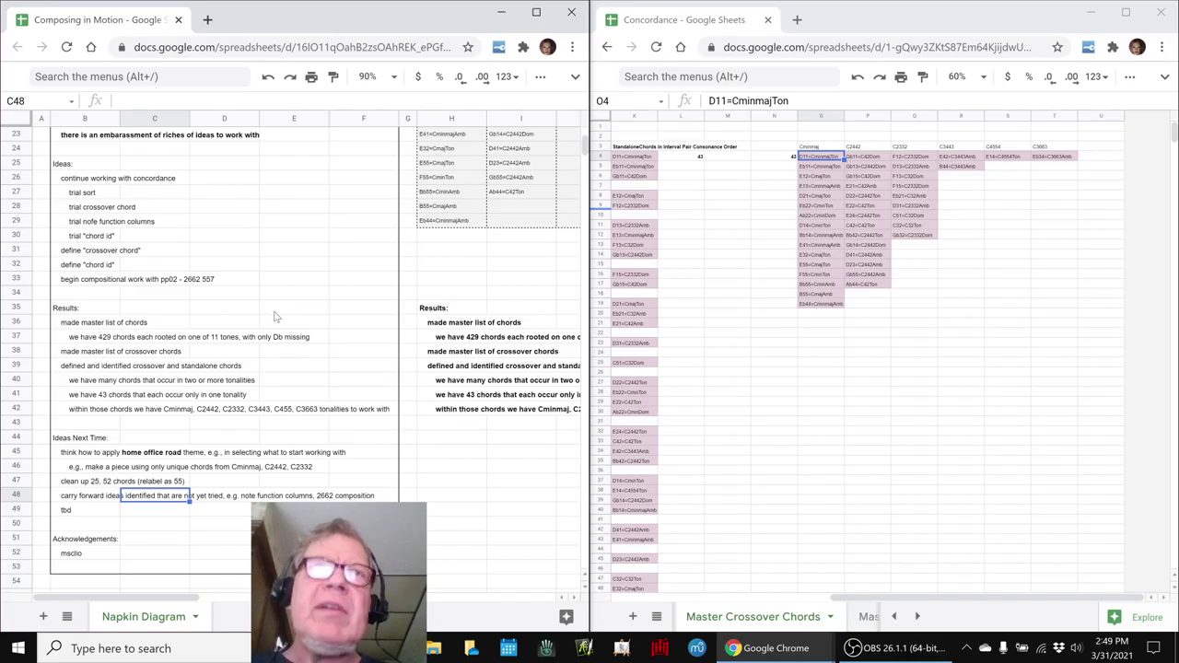
scroll(274, 316, up, 5)
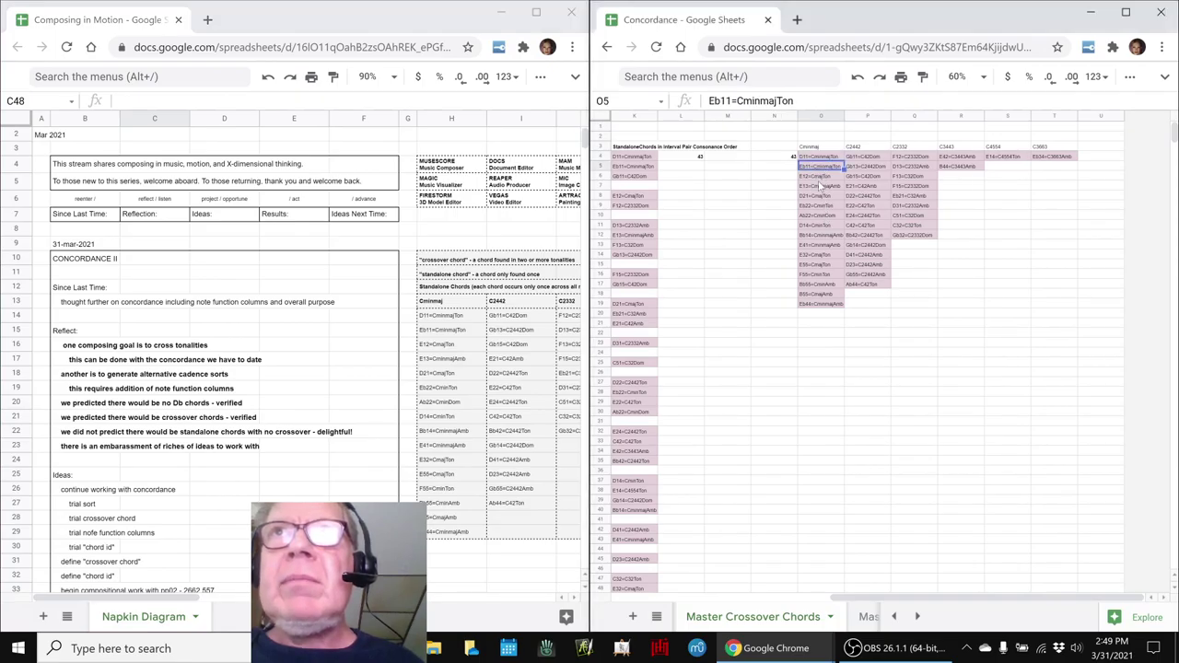
Step: Inspect the Cminmaj standalone chord in O6 of the Concordance spreadsheet, and open its pp02 - 2662 557 sheet
click(821, 176)
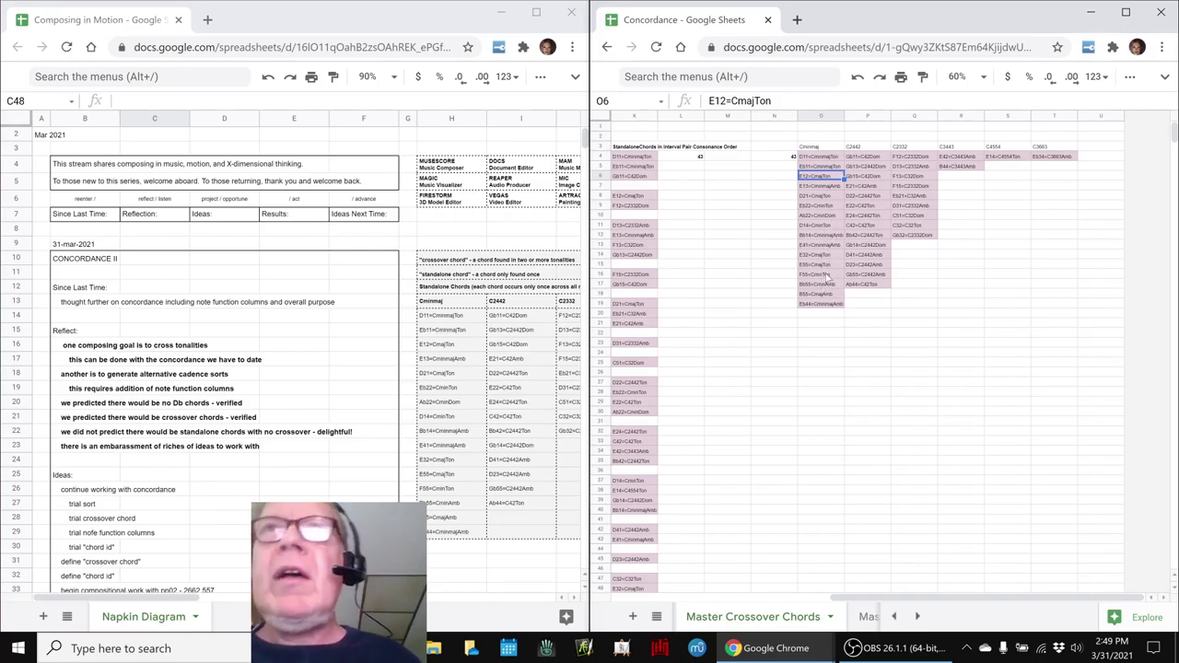
scroll(301, 417, down, 5)
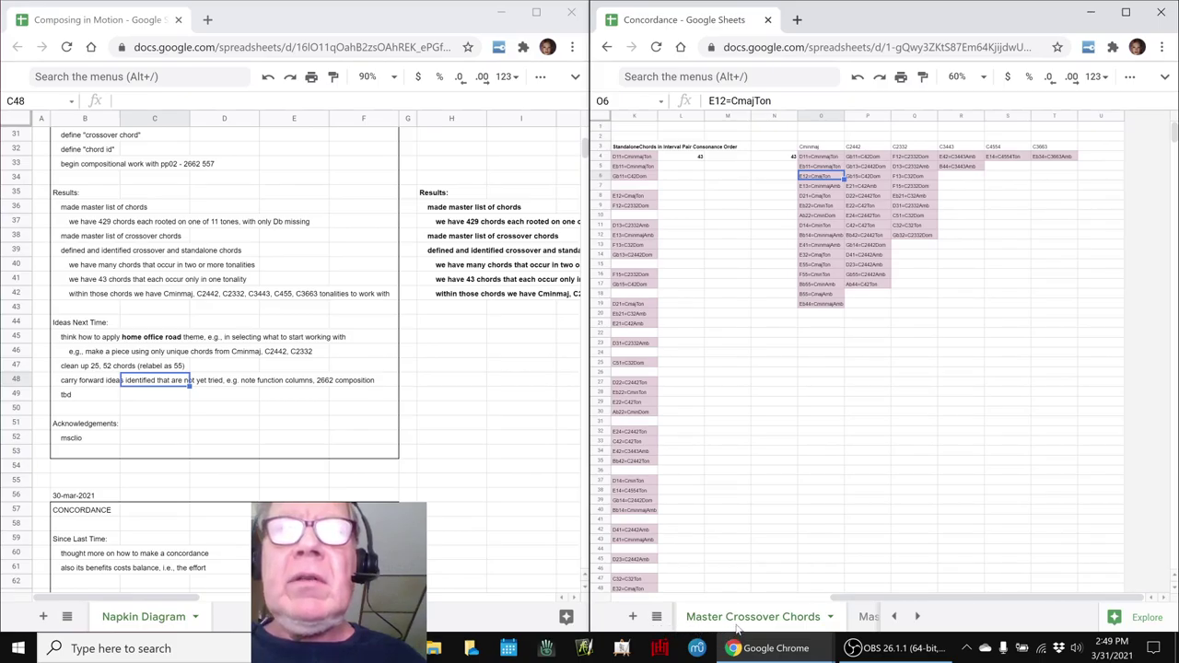
click(892, 616)
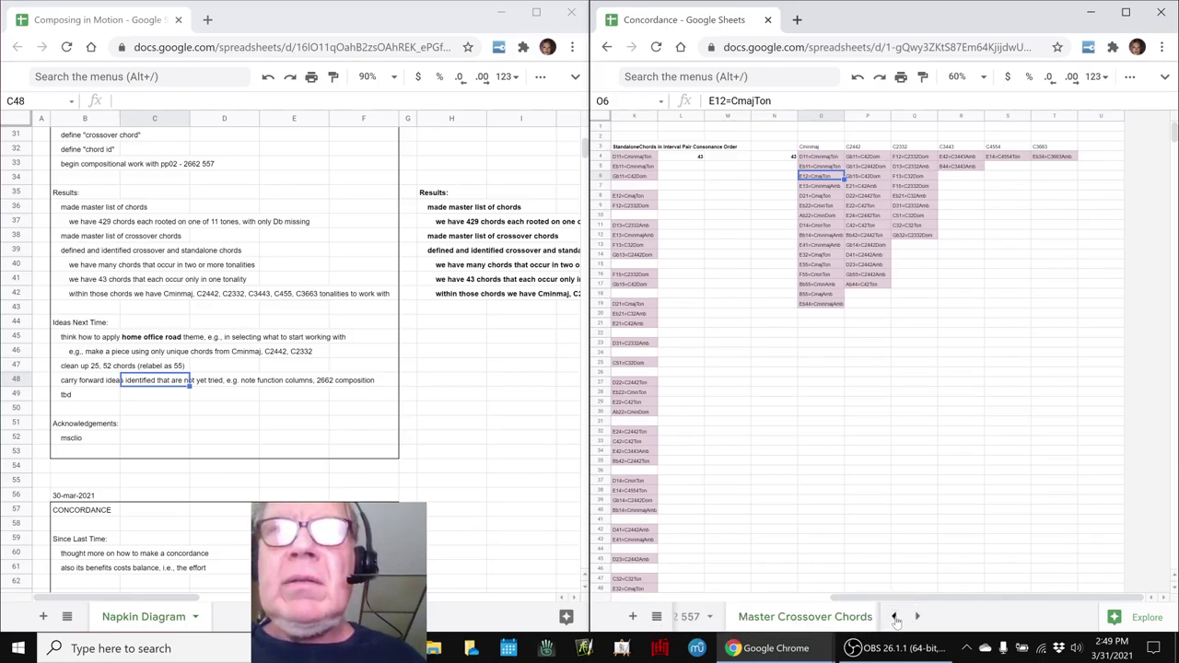
click(723, 617)
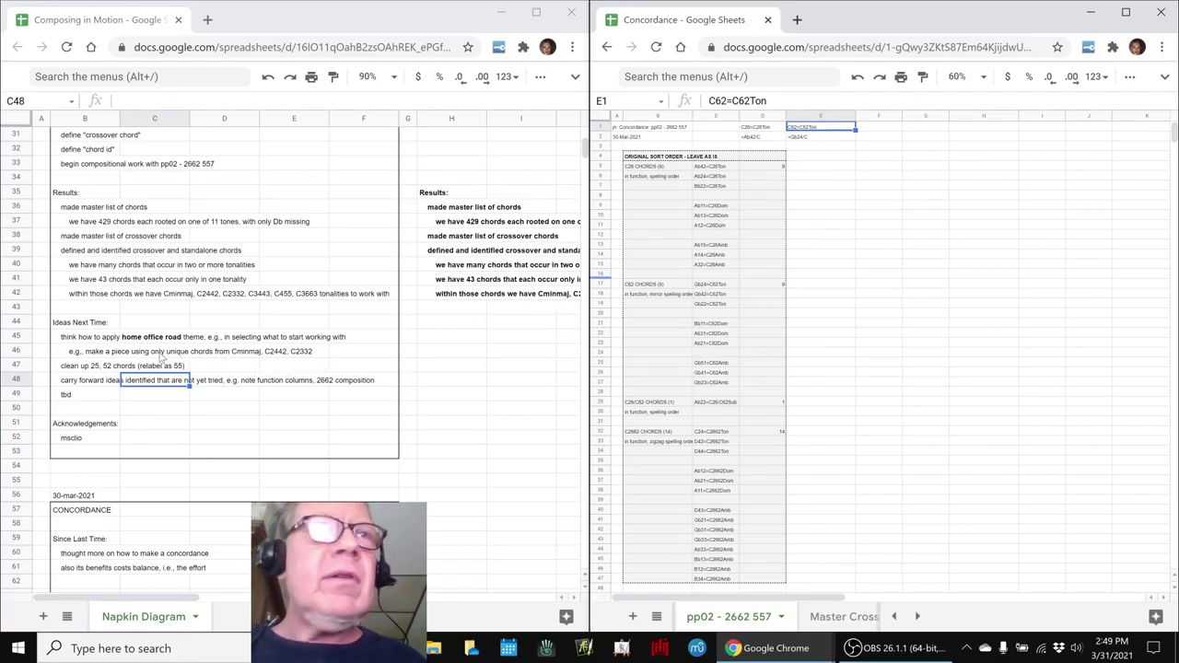
Step: Check the carry-forward note in B48 of the Composing in Motion spreadsheet, and switch to OBS
click(95, 383)
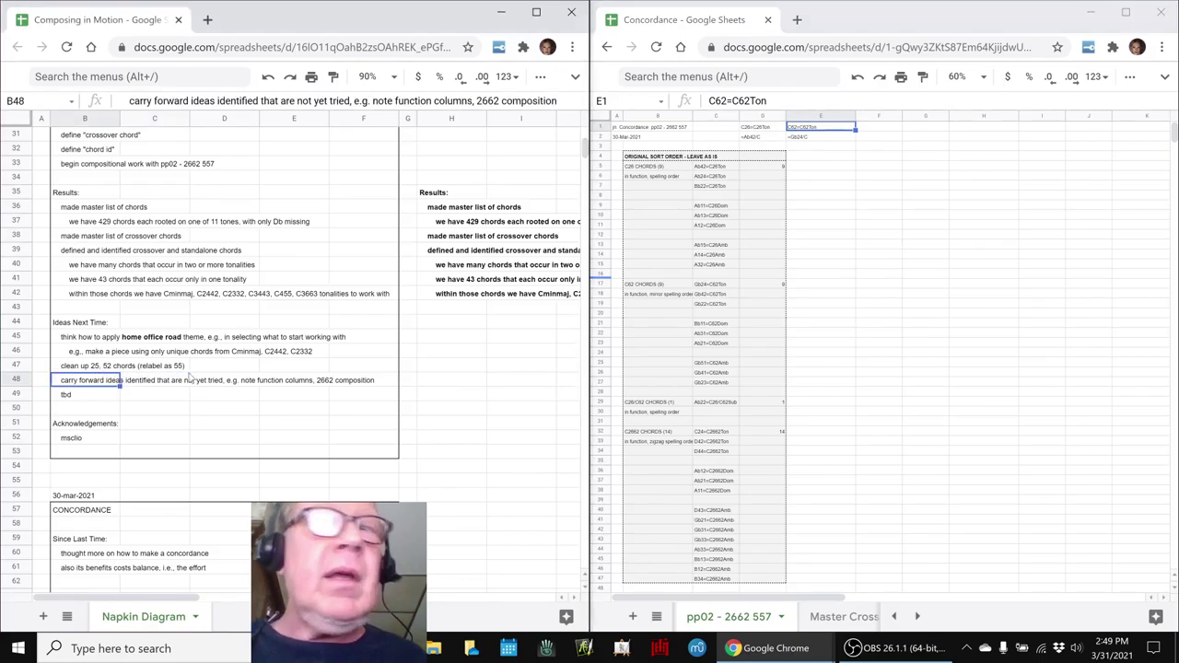
click(888, 649)
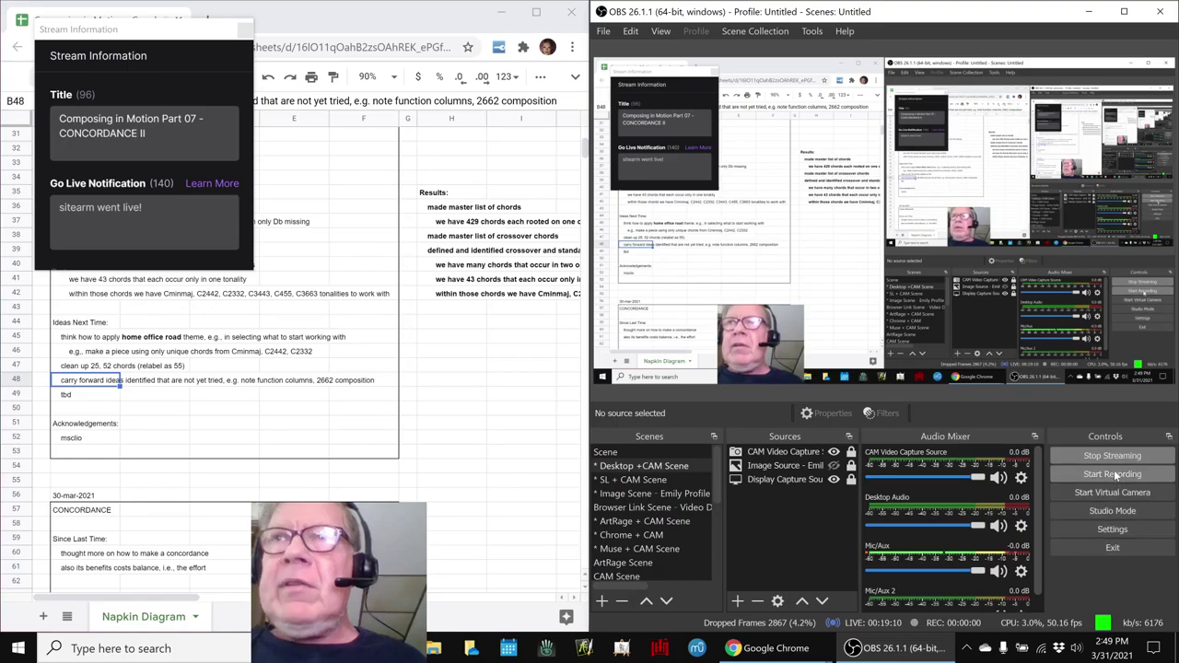